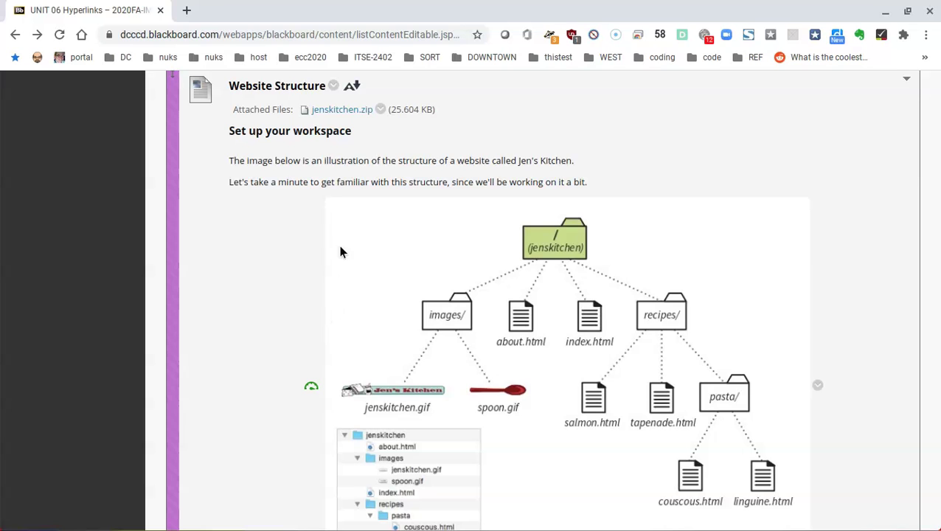
Step: Download the attached jenskitchen.zip and save it in the IMED-1416 folder of My Drive
left_click(345, 110)
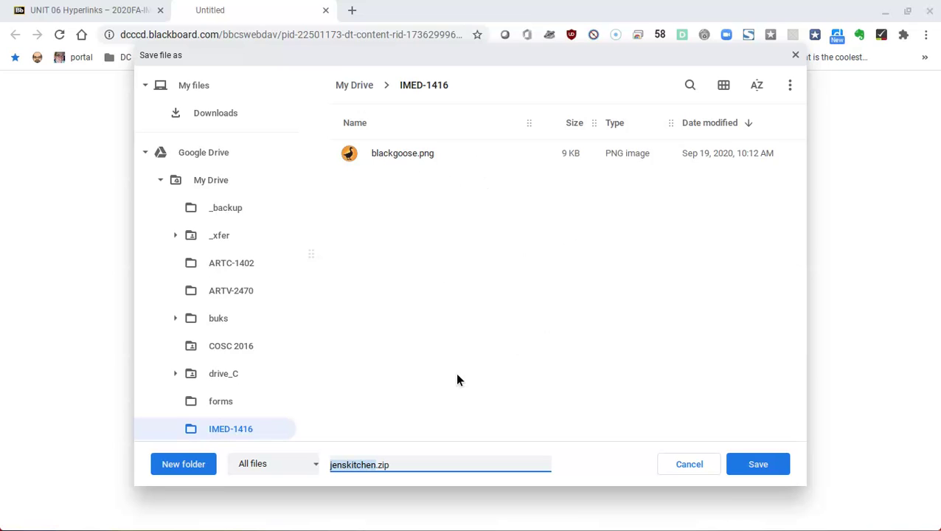
left_click(222, 182)
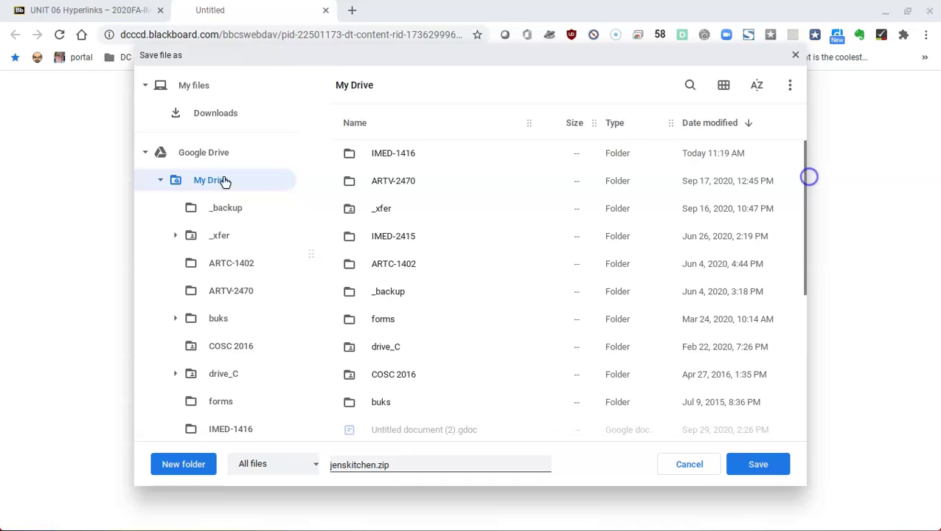
double_click(395, 153)
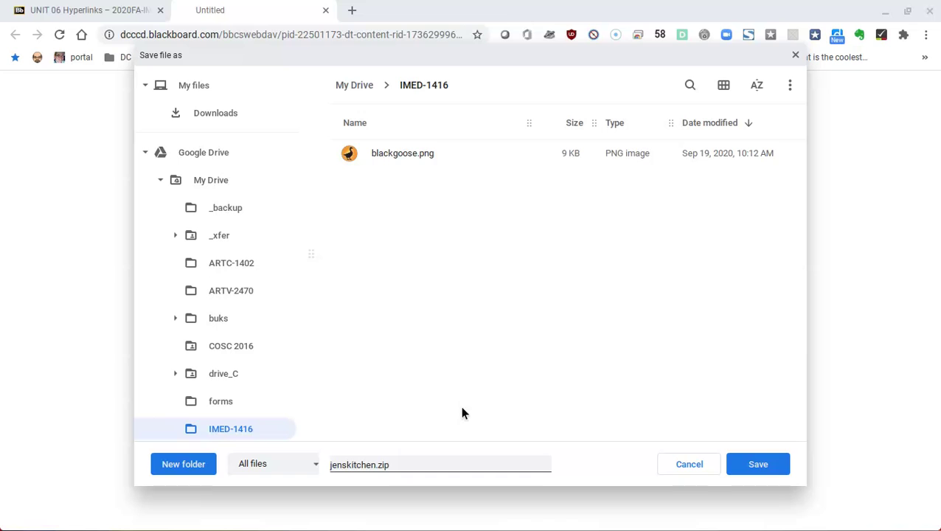
left_click(758, 464)
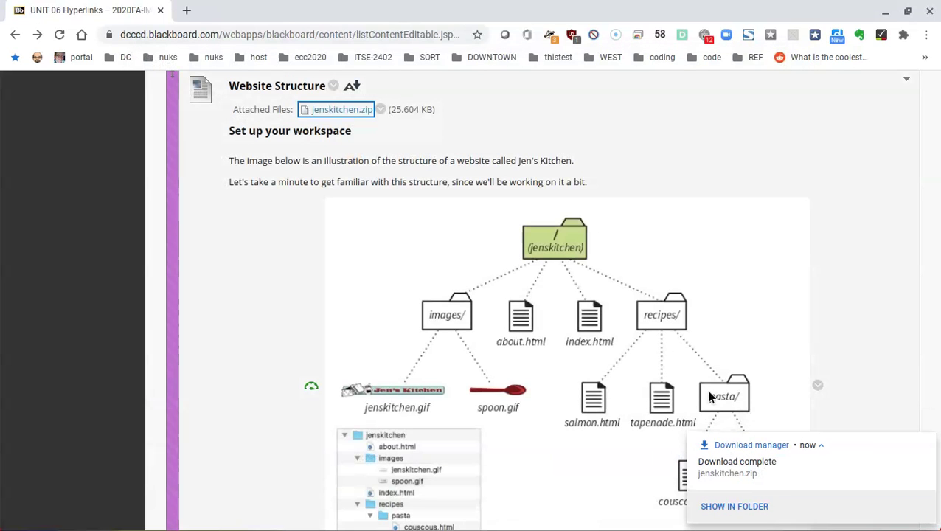
Step: Show the downloaded jenskitchen.zip in its folder and open the archive
left_click(730, 514)
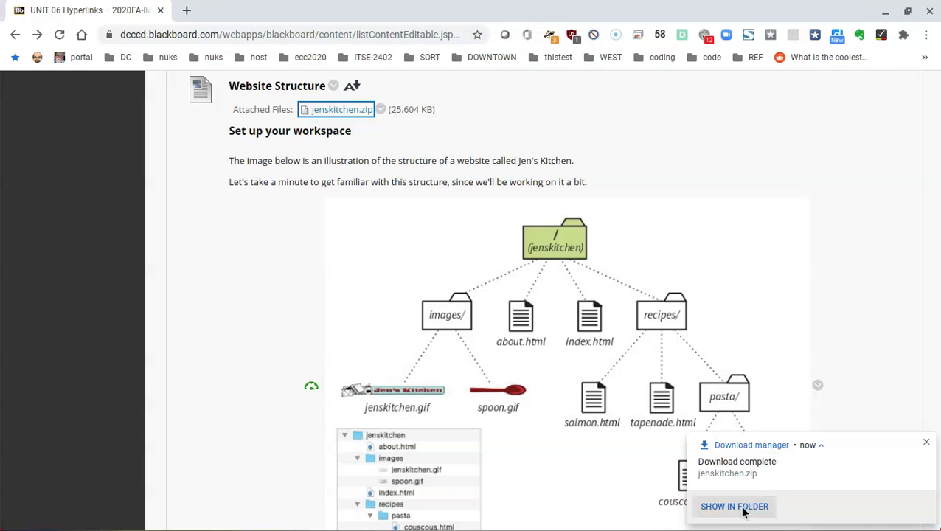
left_click(738, 508)
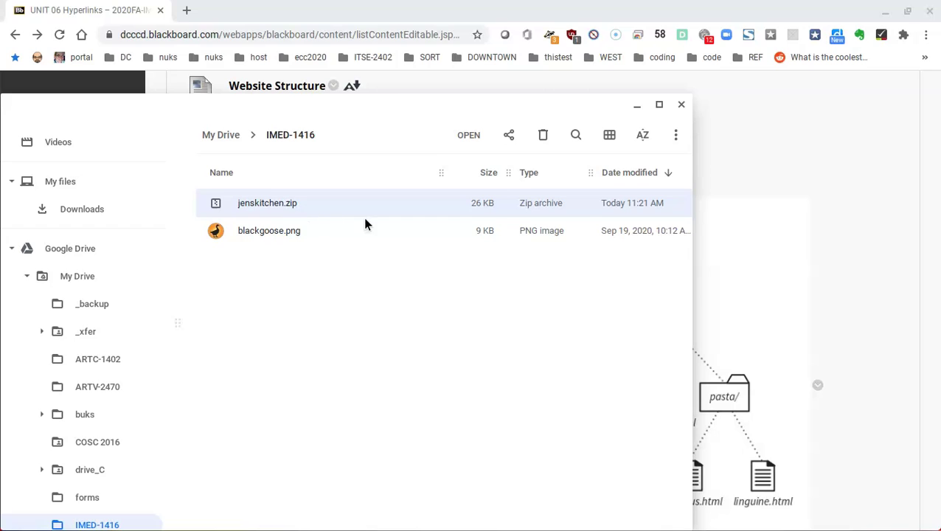
double_click(275, 202)
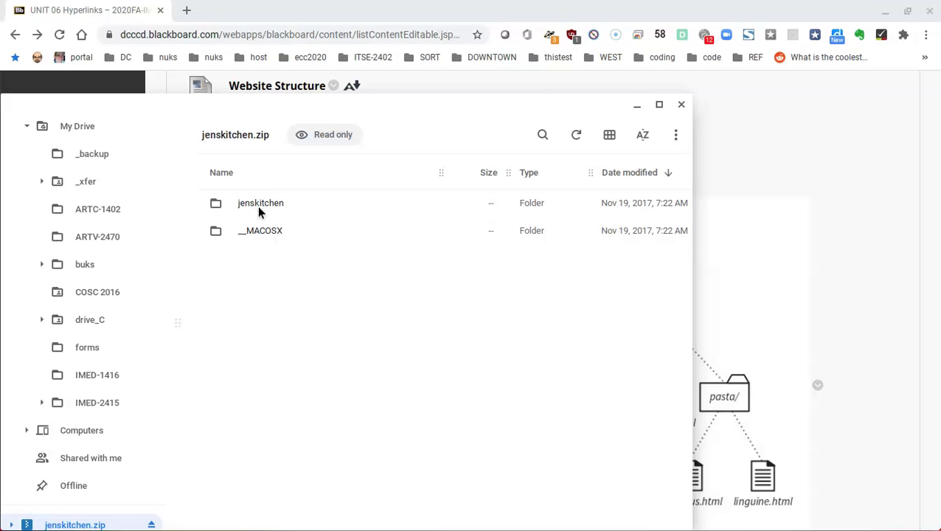
Step: Copy the jenskitchen folder out of the zip archive into the IMED-1416 folder in My Drive
right_click(268, 204)
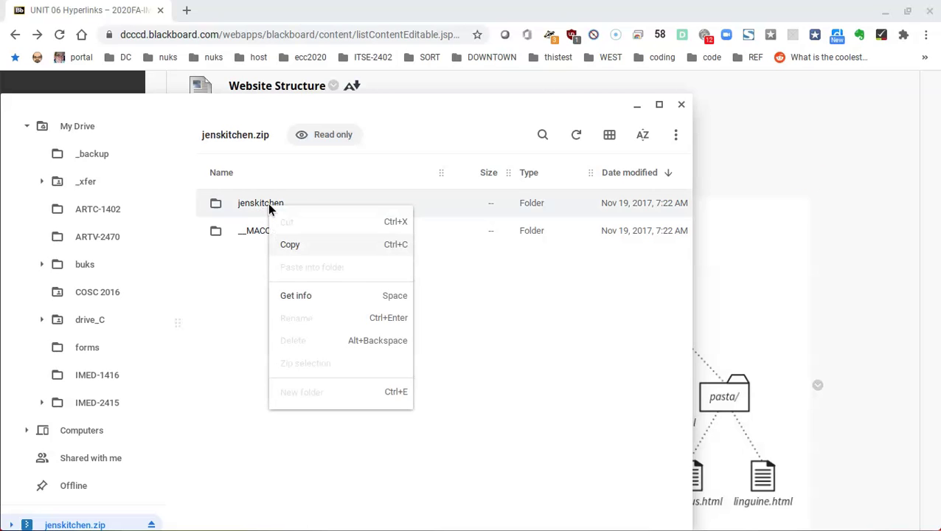
left_click(293, 243)
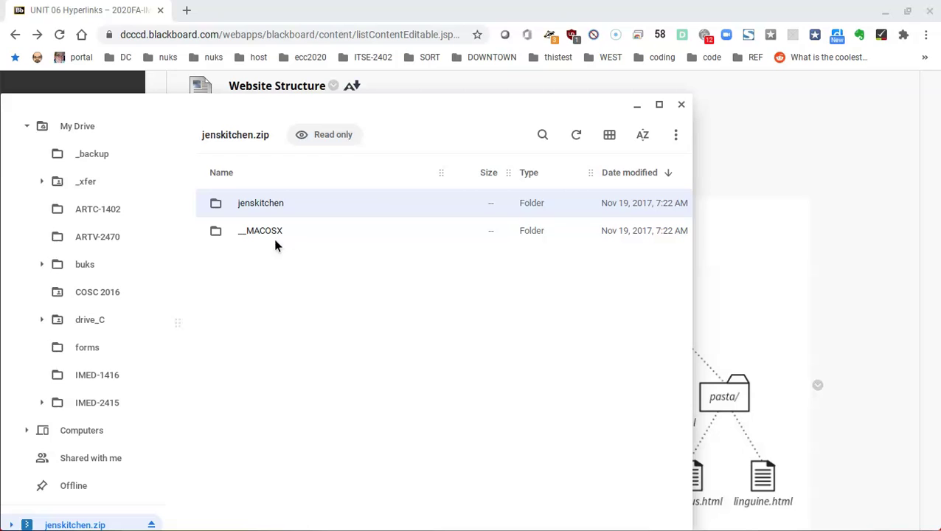
left_click(101, 383)
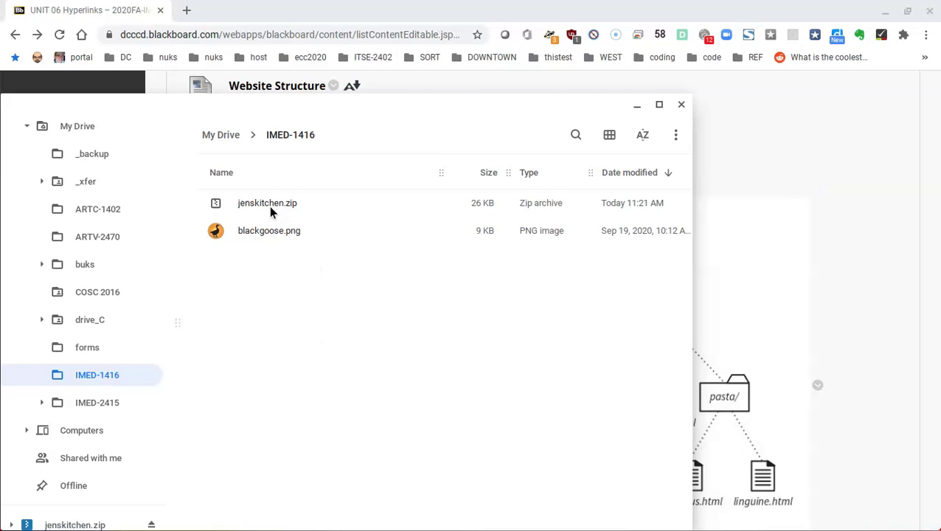
right_click(276, 279)
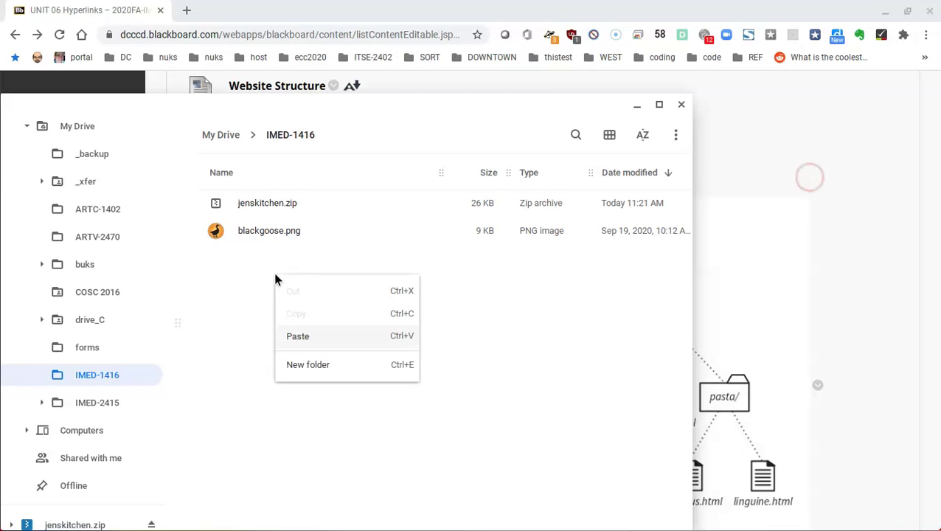
left_click(382, 337)
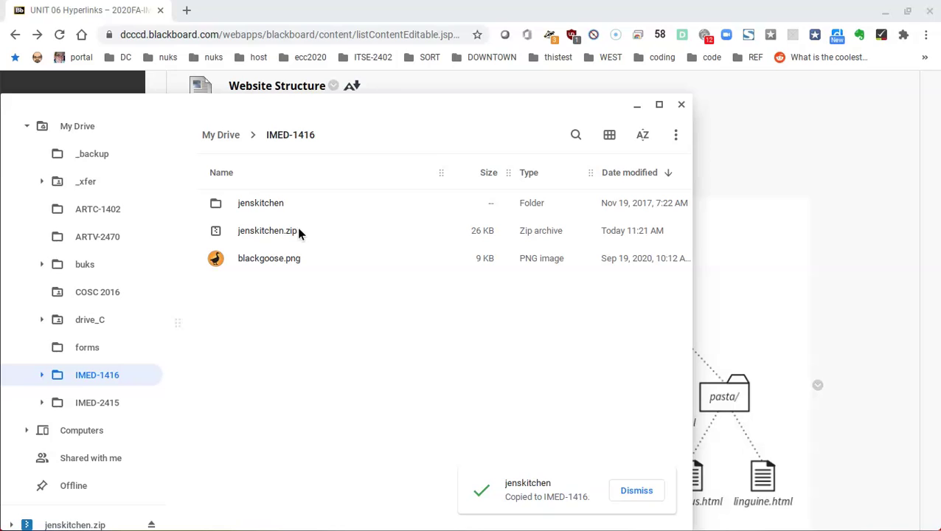
Step: Examine the extracted jenskitchen folder with its images, recipes and pasta subfolders, and the website structure diagram on the course page
left_click(251, 229)
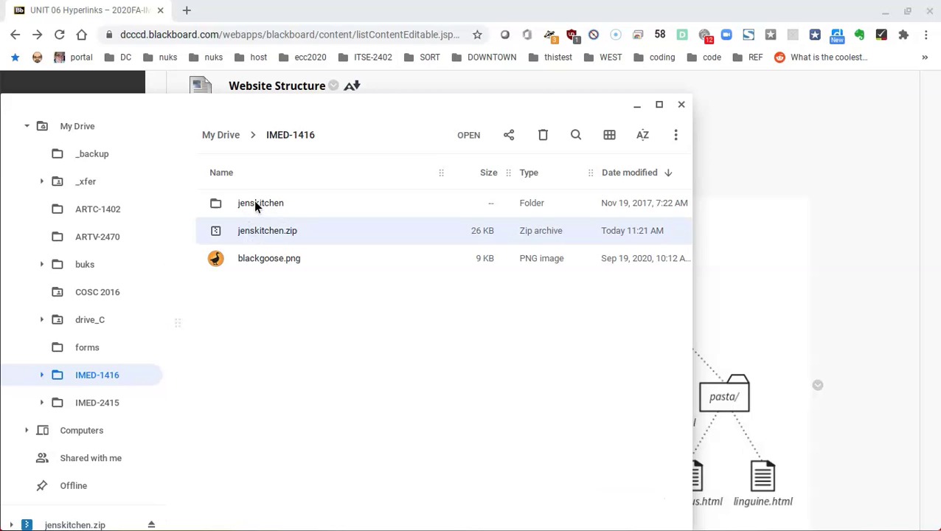
double_click(257, 204)
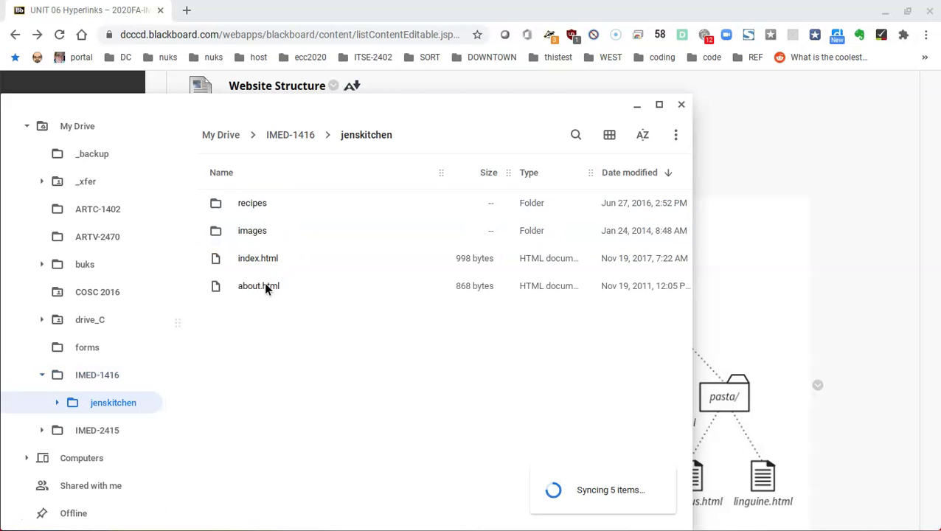
left_click(255, 232)
double_click(255, 232)
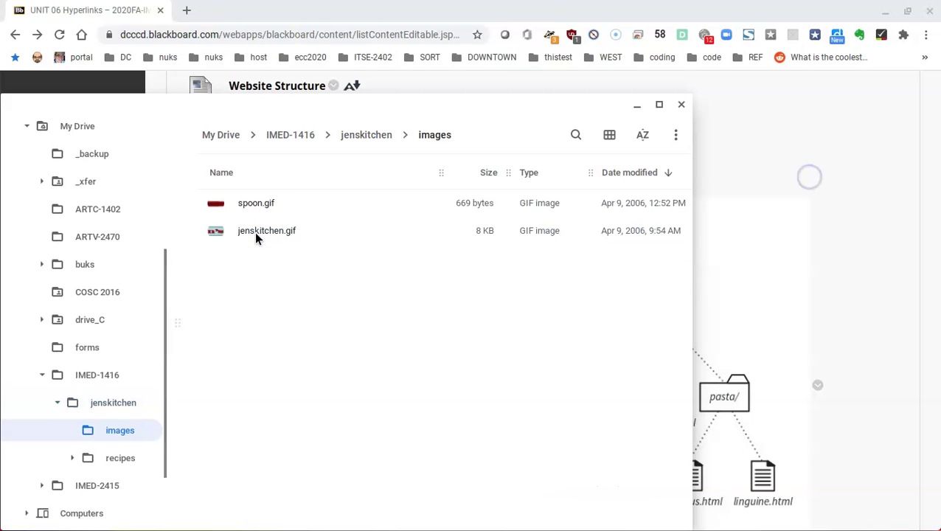
left_click(368, 139)
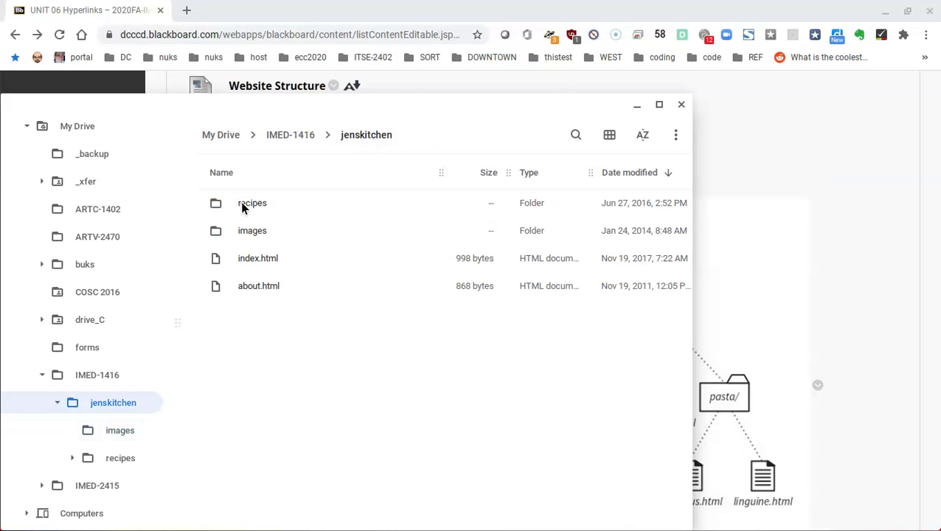
double_click(252, 205)
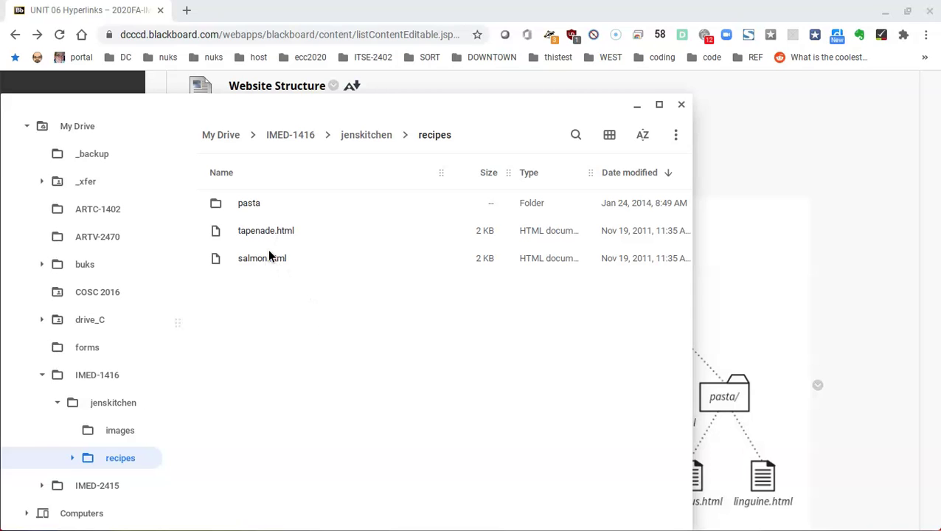
double_click(250, 203)
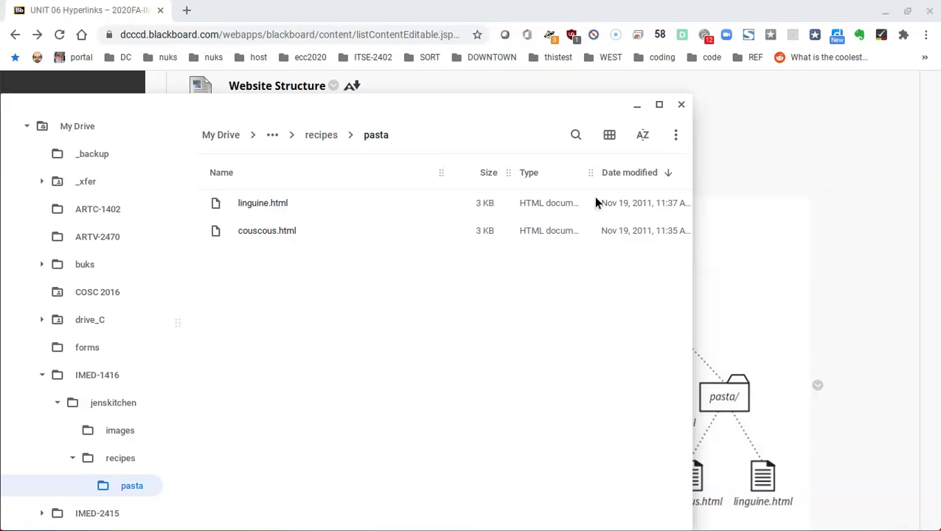
left_click(681, 107)
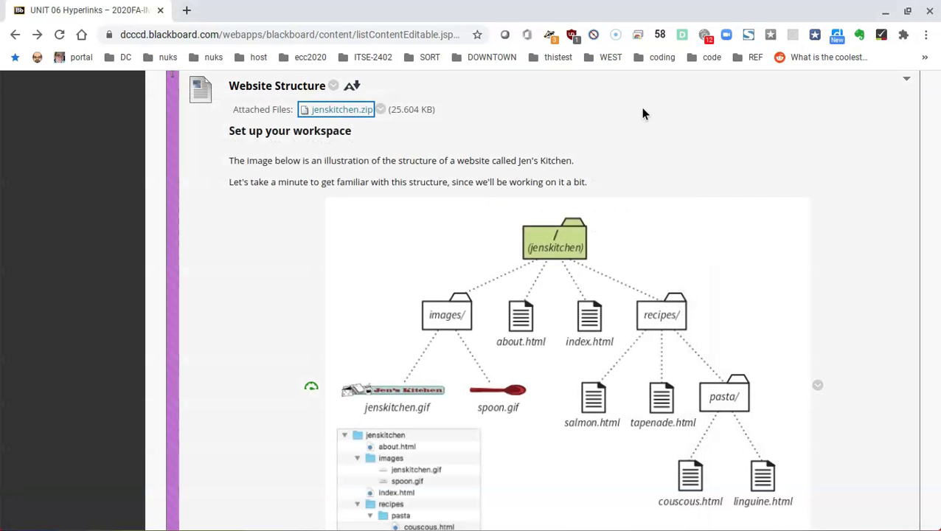
scroll(534, 281, "down", 2)
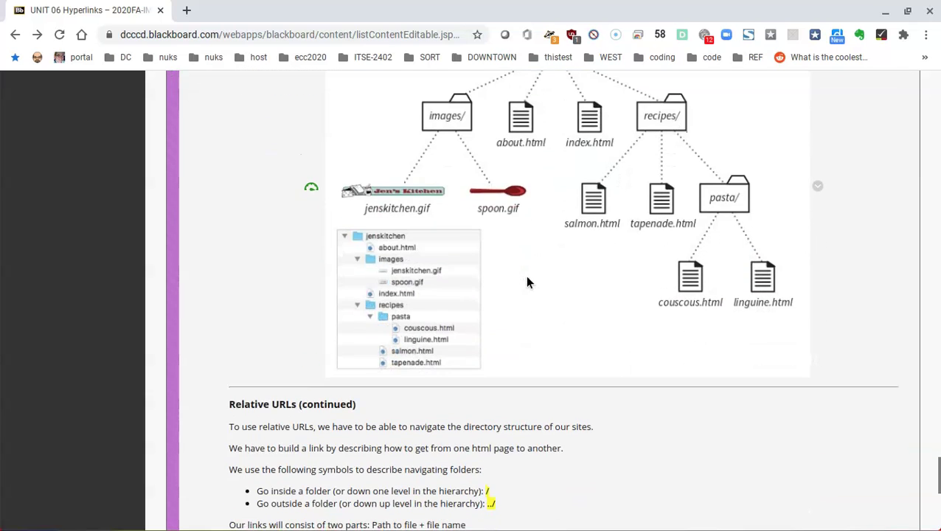
scroll(527, 282, "up", 2)
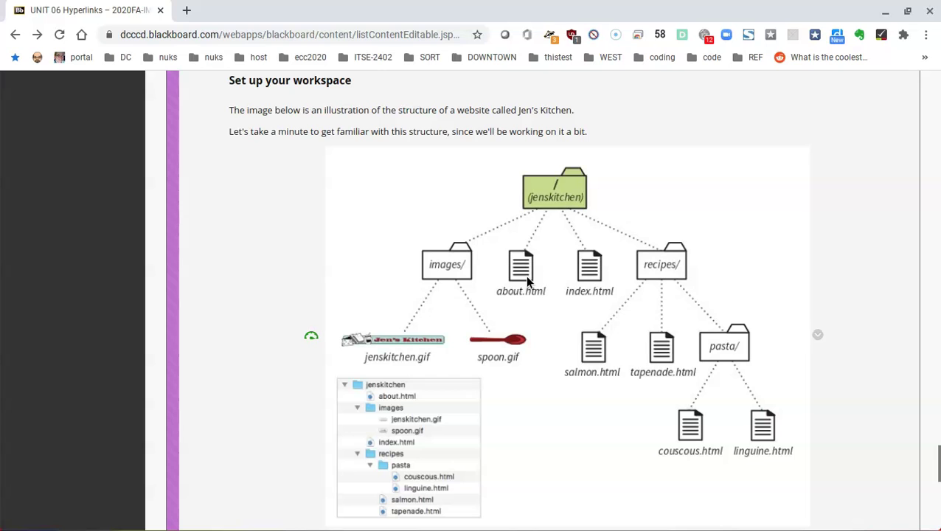
Step: Open github.com in a new browser tab and go to the imed1416/imed1416.github.io repository
left_click(186, 10)
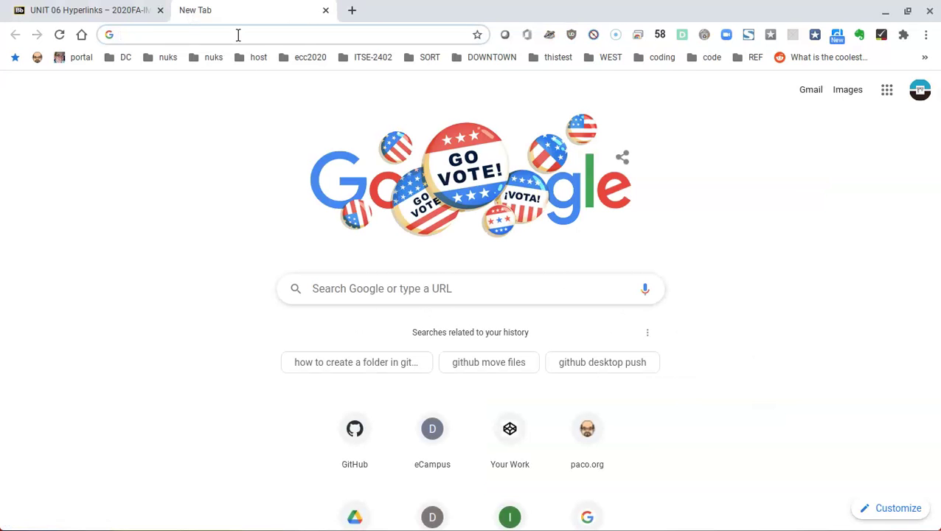
type("gi")
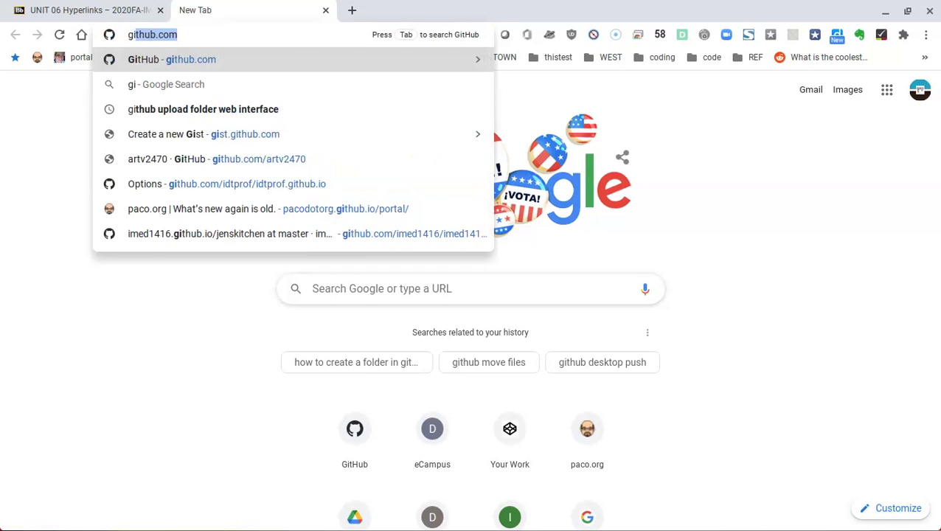
key("Return")
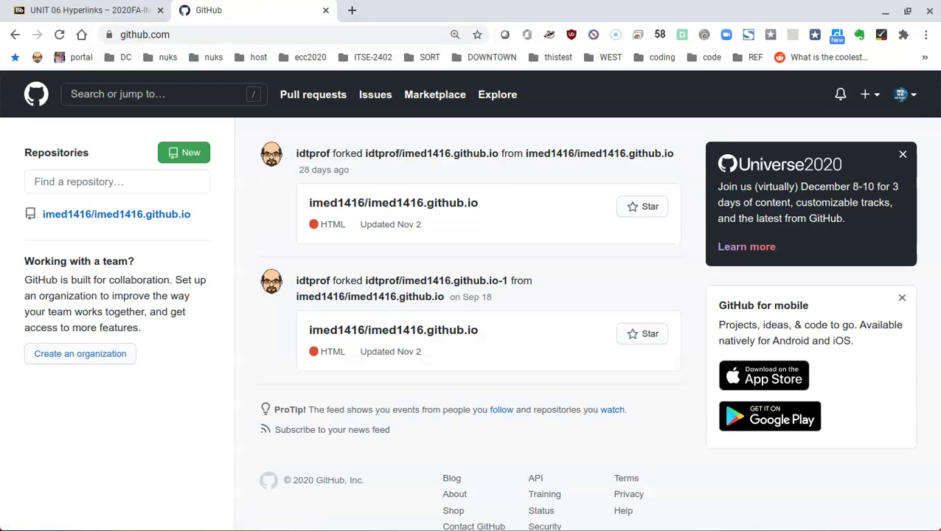
left_click(99, 215)
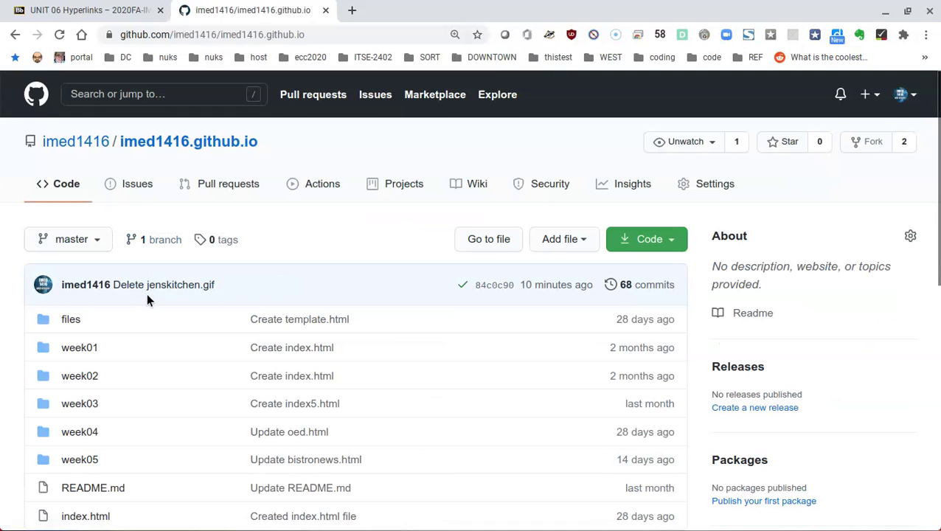
Step: Start a new repository file named readme.md inside a new jenskitchen folder
scroll(188, 344, "down", 1)
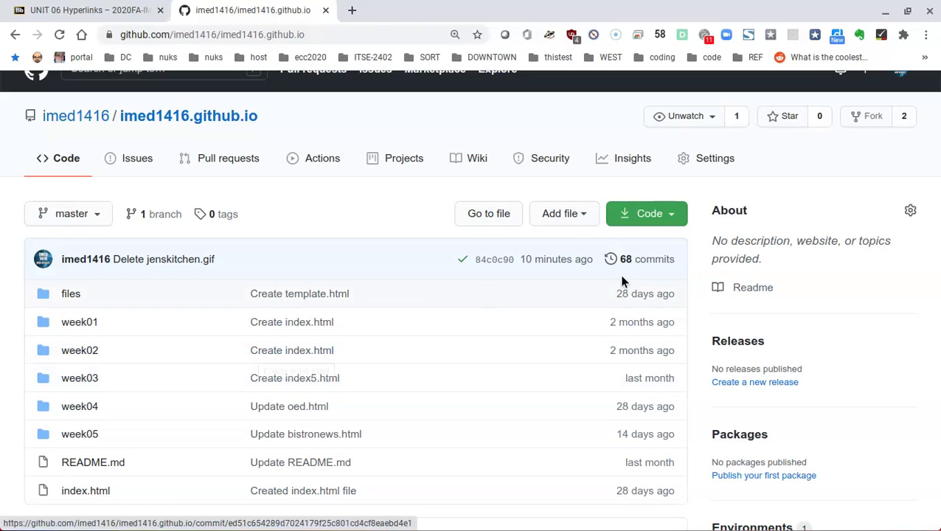
left_click(572, 219)
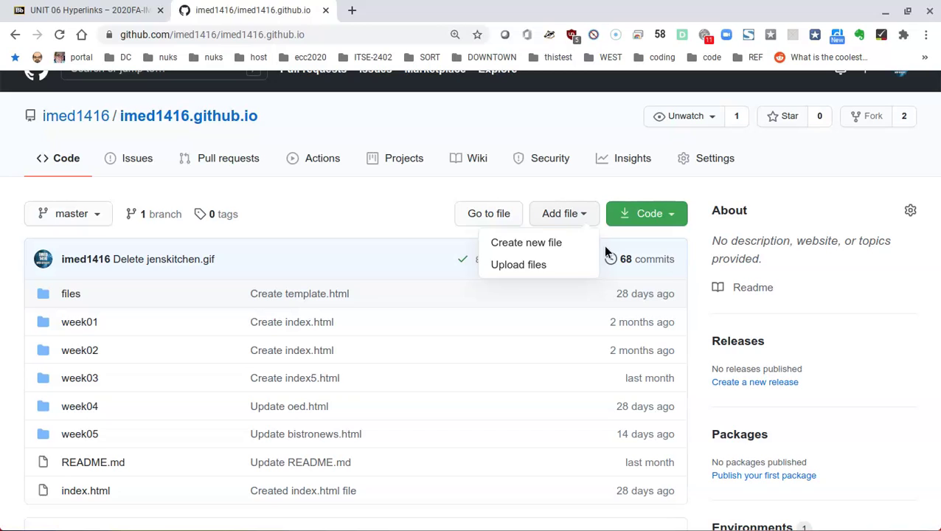
left_click(557, 246)
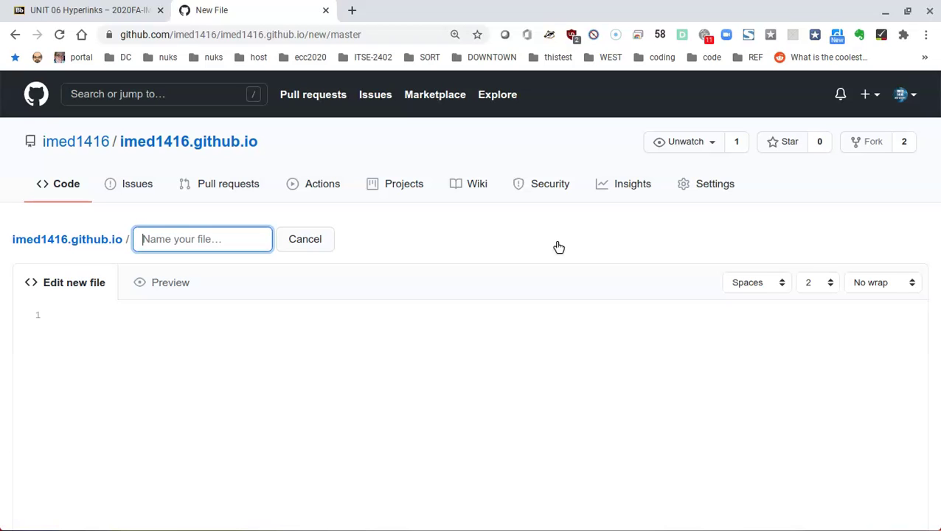
type("jen")
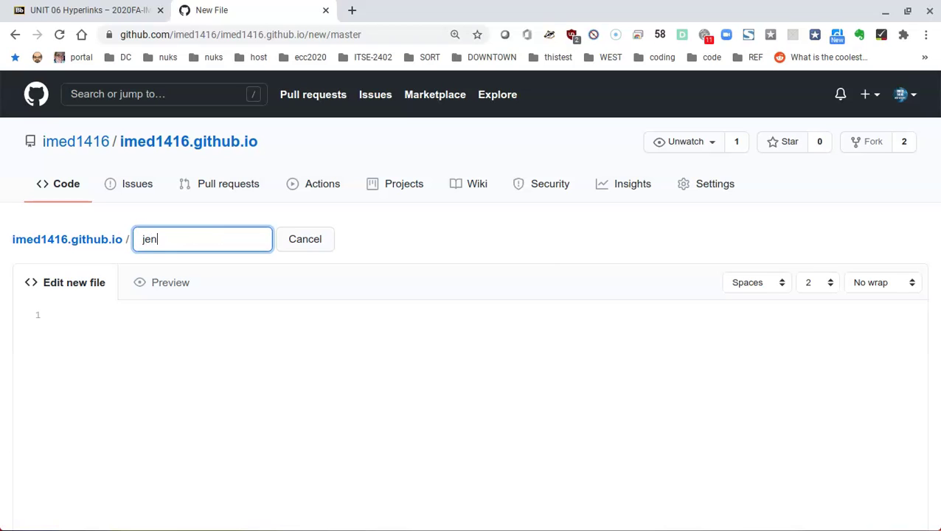
type("skitchen")
type("/")
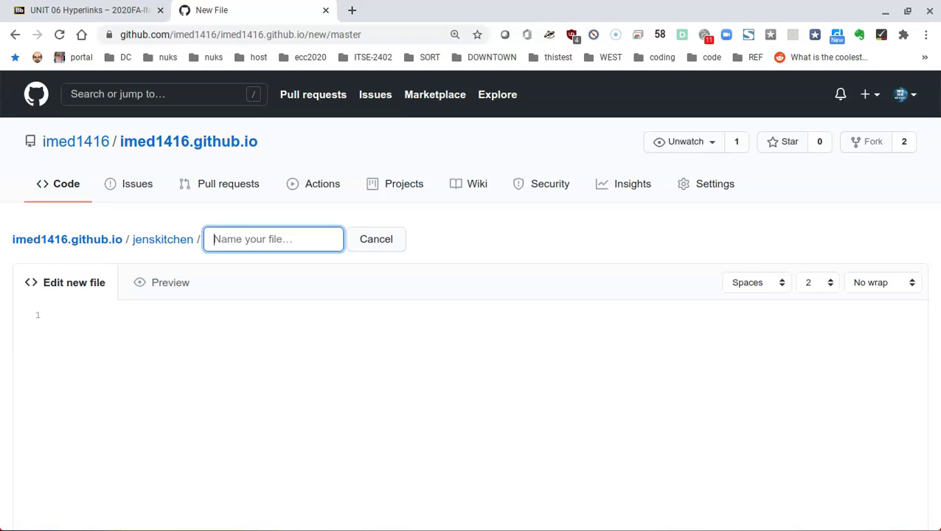
type("readm")
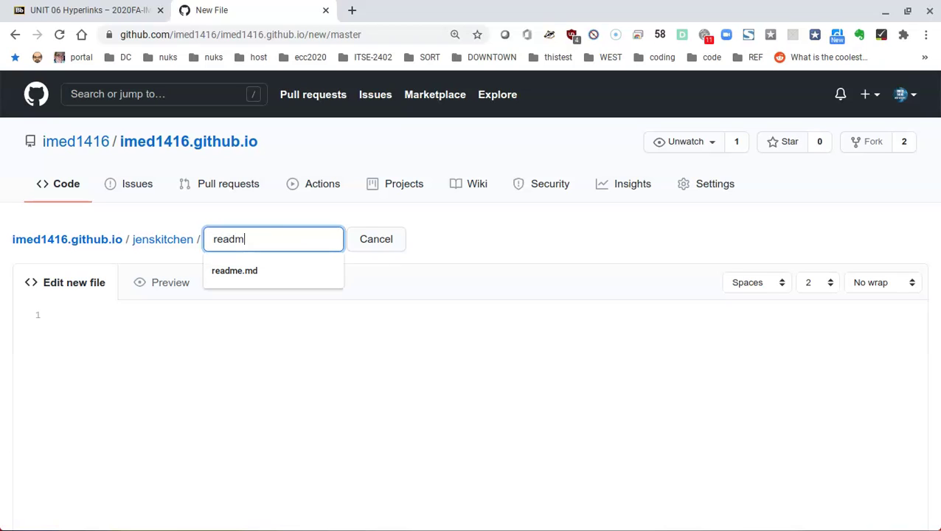
type("e.md")
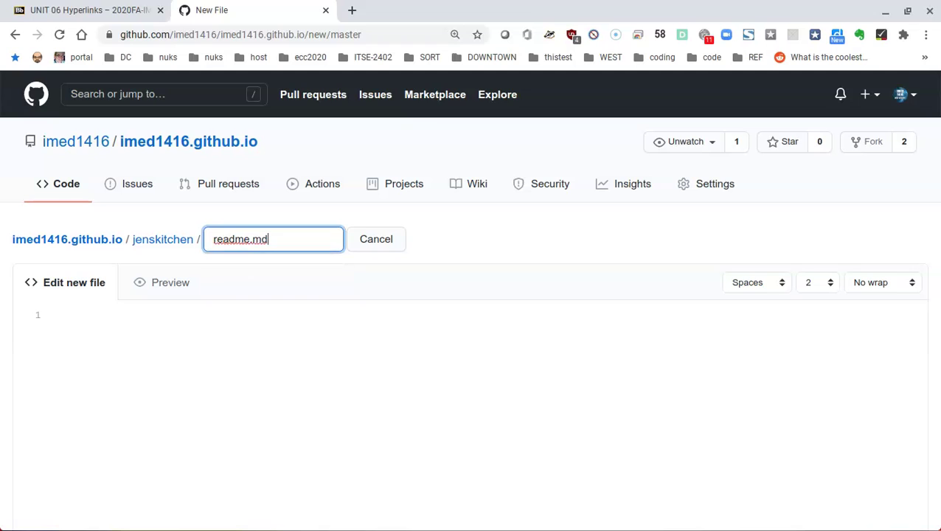
Step: Commit the new readme.md file in the jenskitchen folder directly to the master branch
left_click(757, 282)
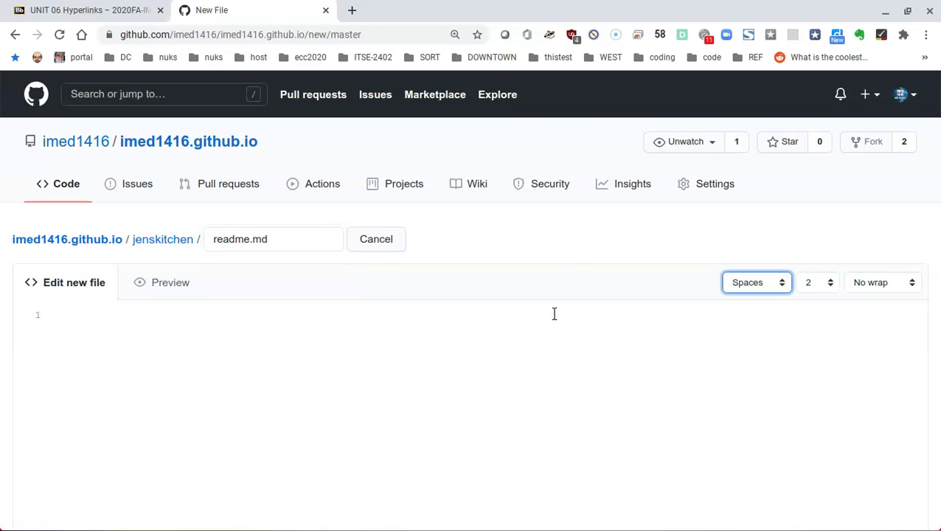
scroll(552, 319, "down", 5)
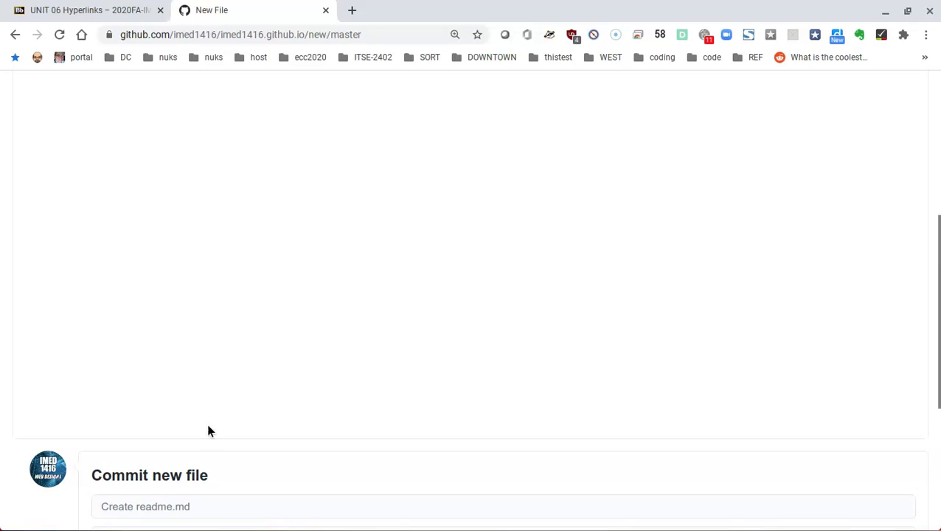
scroll(188, 475, "down", 3)
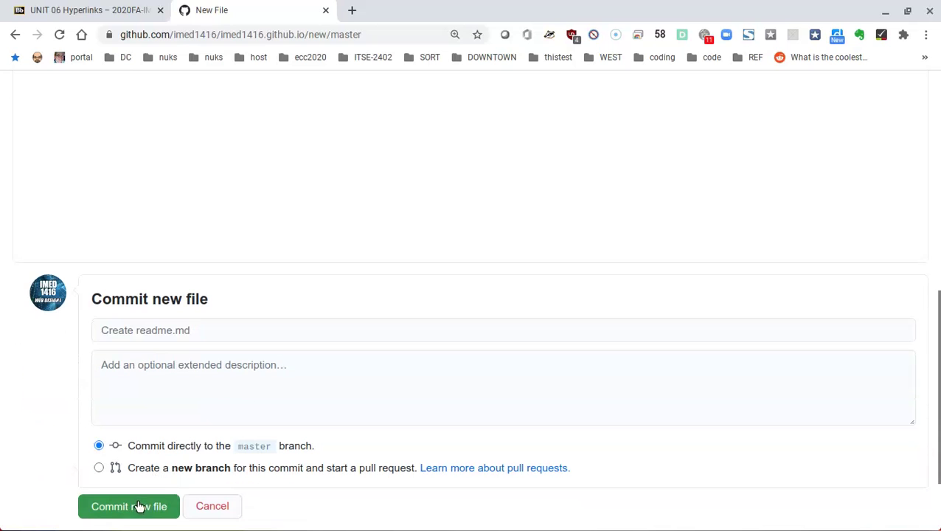
left_click(139, 507)
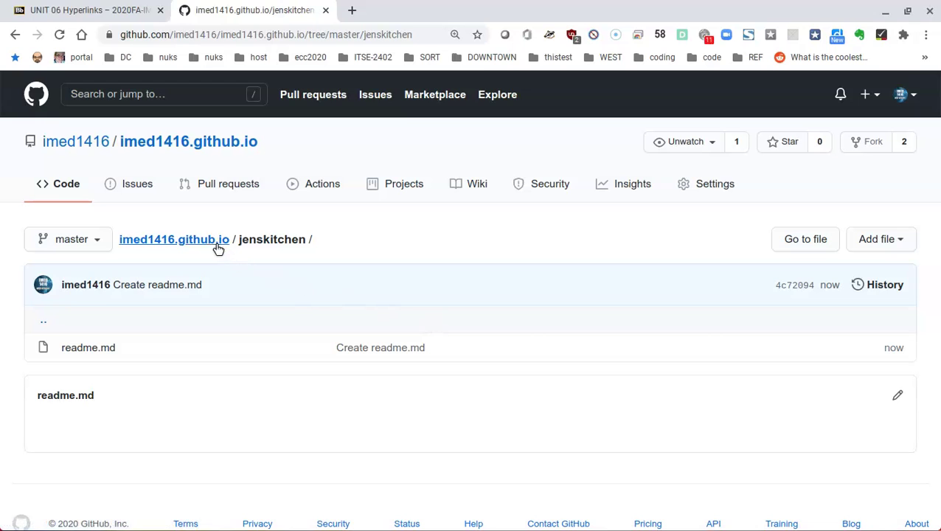
Step: Check the jenskitchen folder in the repository listing and compare its contents with the website structure diagram on the course page
left_click(190, 244)
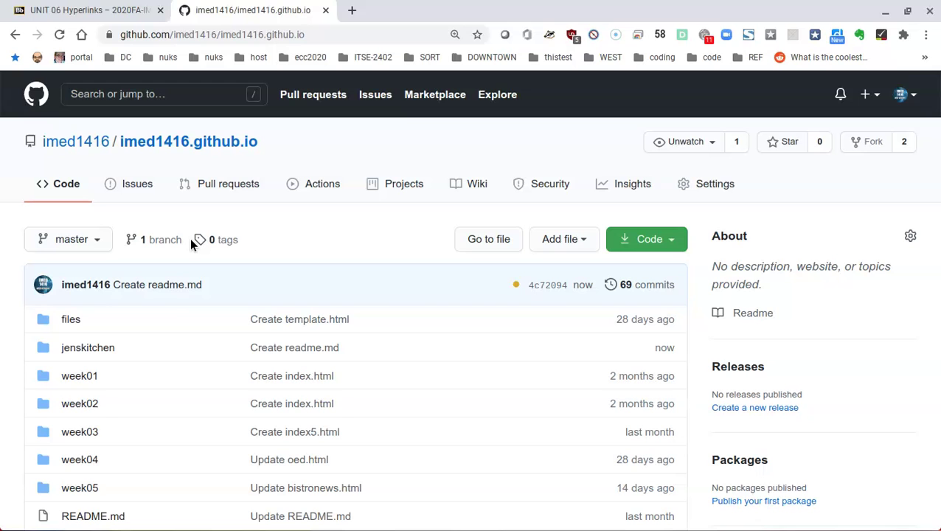
scroll(236, 347, "down", 1)
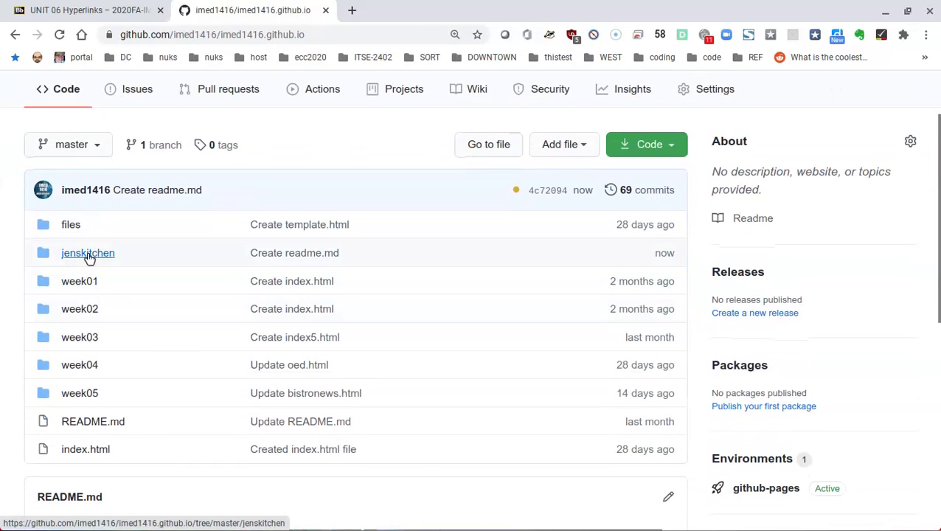
left_click(90, 255)
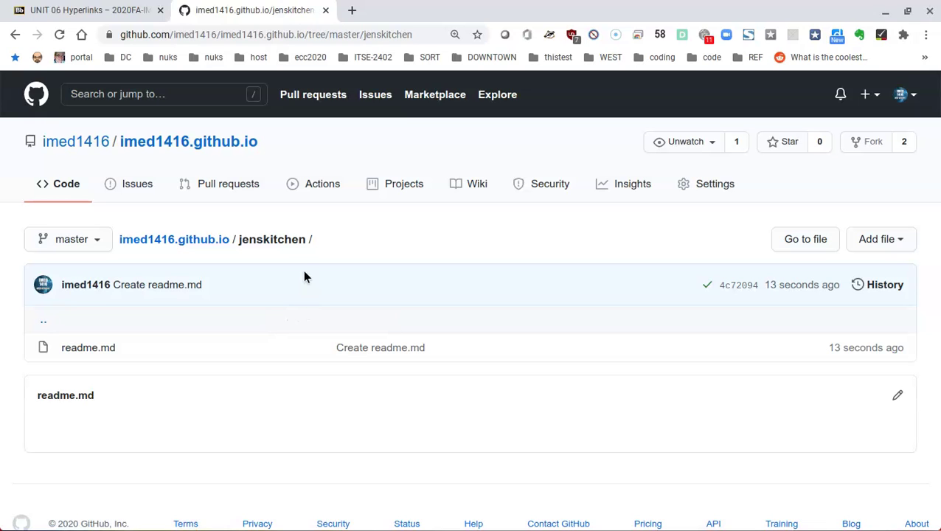
left_click(79, 11)
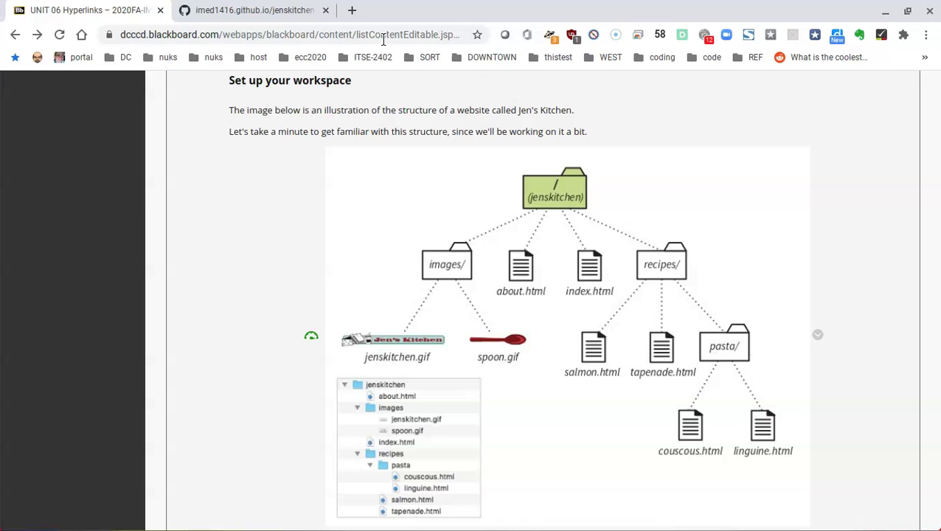
left_click(263, 12)
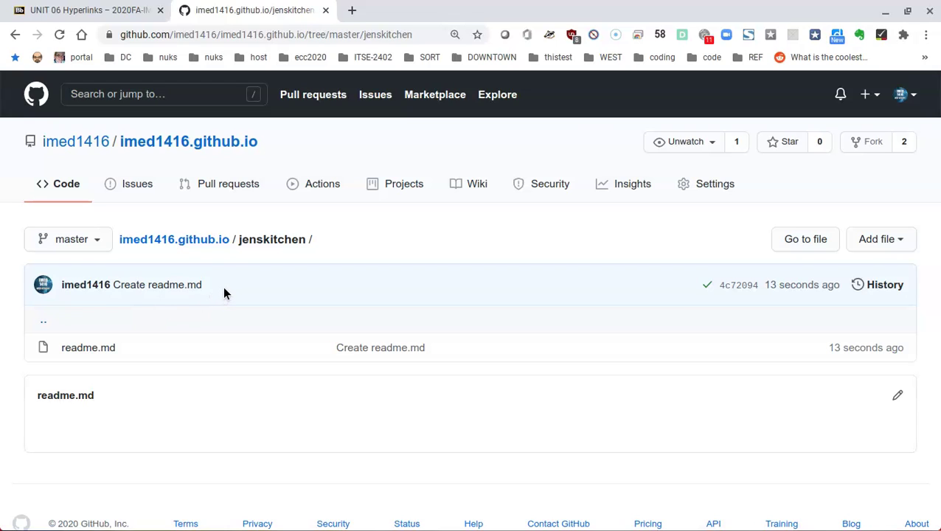
left_click(118, 11)
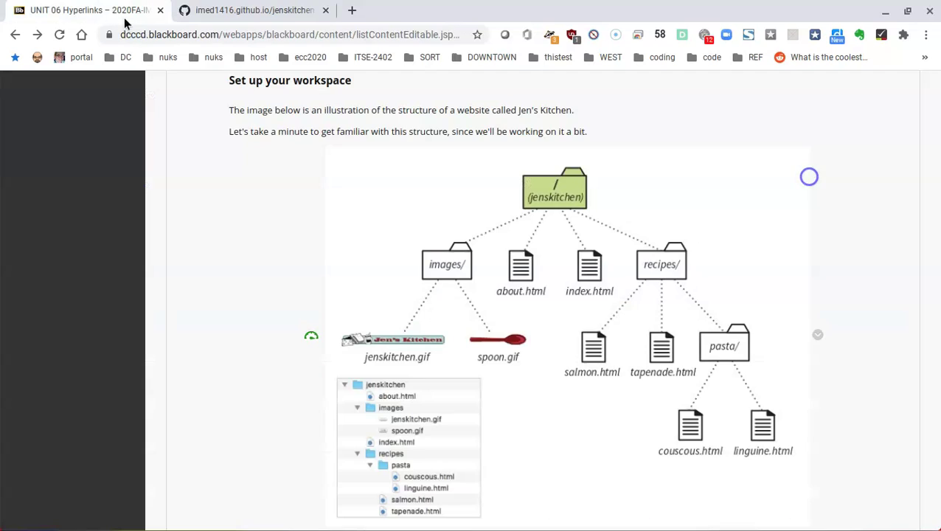
left_click(272, 12)
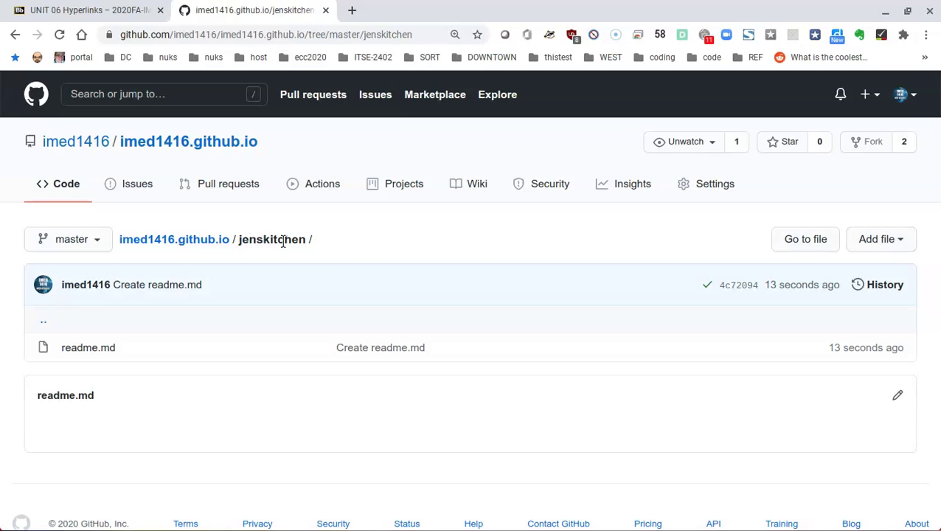
Step: Upload index.html and about.html from My Drive's IMED-1416/jenskitchen folder to the repository's jenskitchen folder
left_click(886, 241)
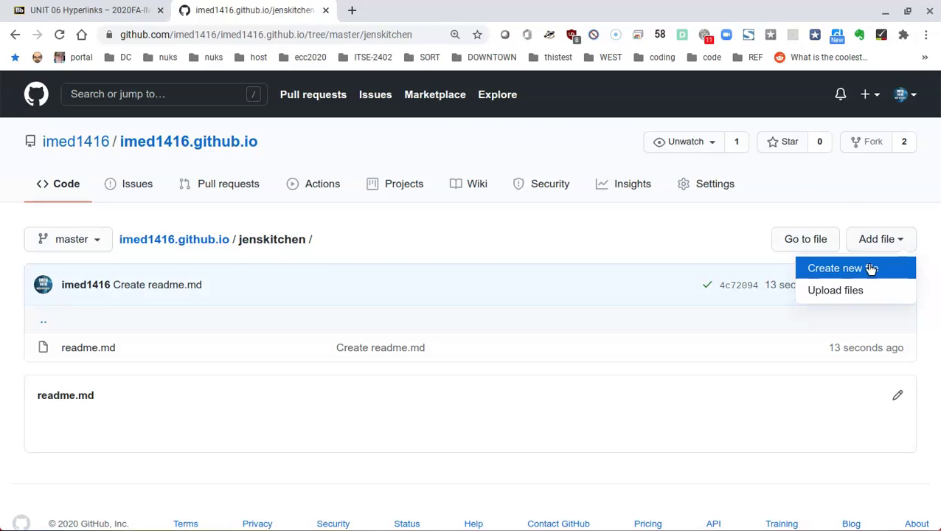
left_click(862, 290)
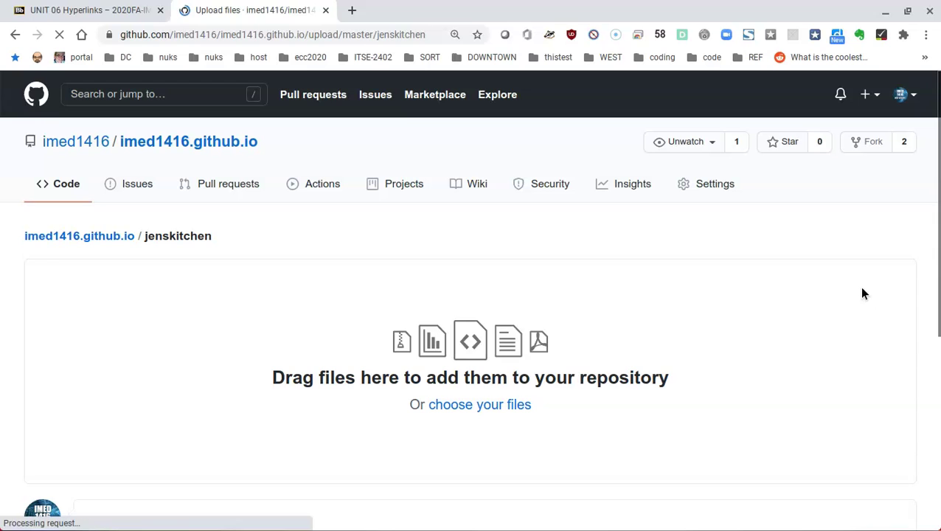
left_click(479, 406)
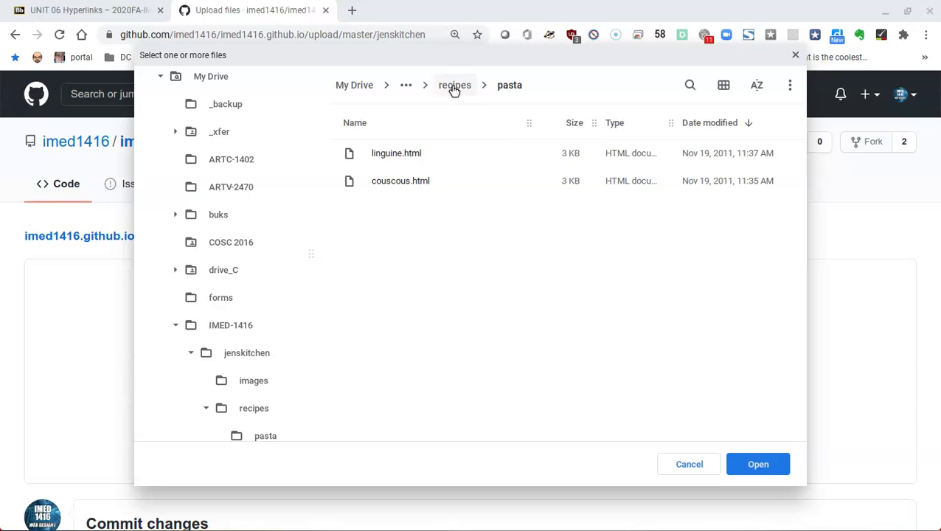
left_click(223, 329)
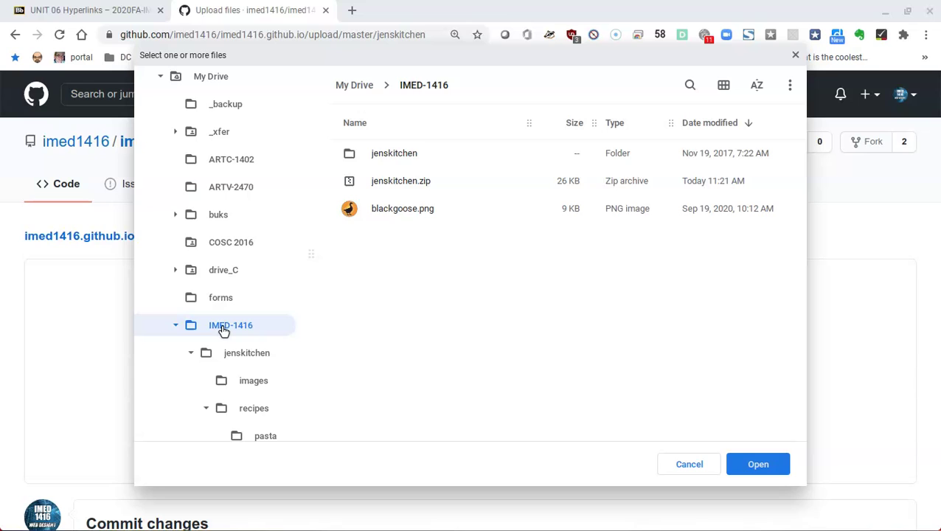
double_click(405, 153)
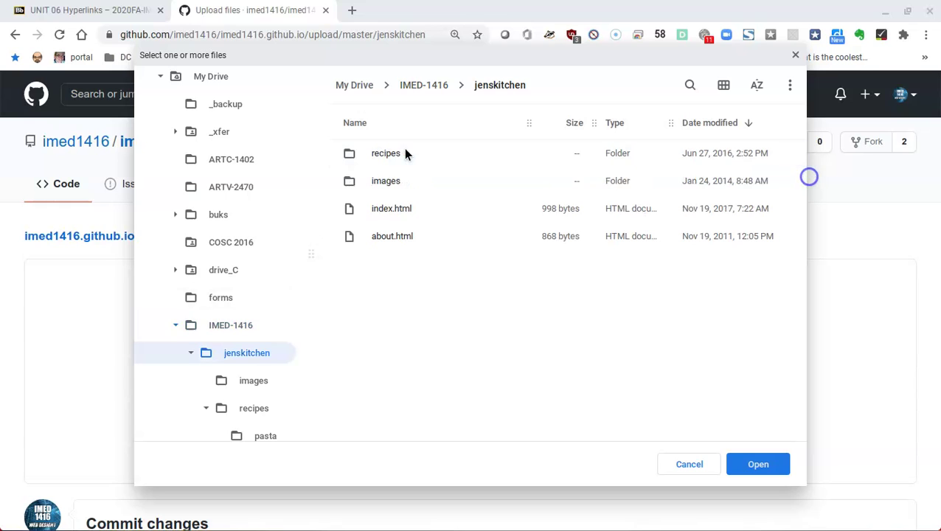
left_click(387, 210)
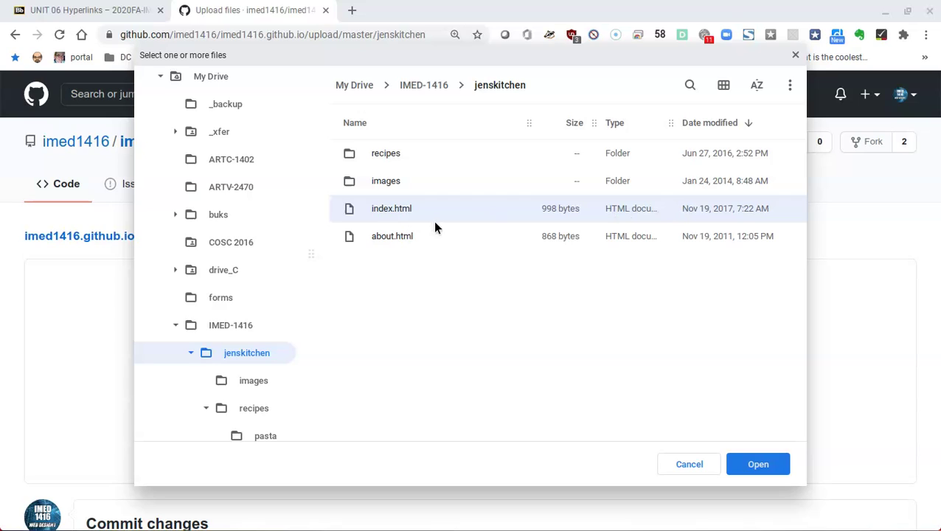
left_click(404, 236, "ctrl")
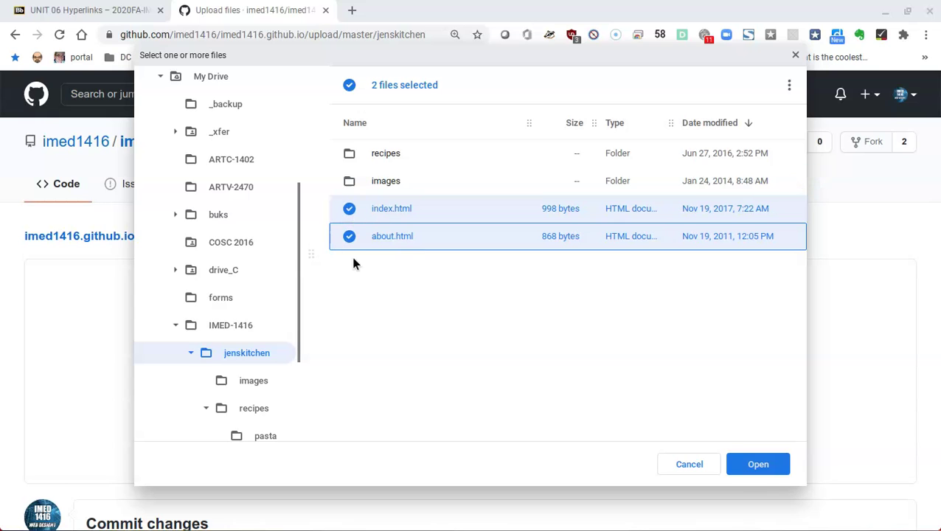
left_click(761, 464)
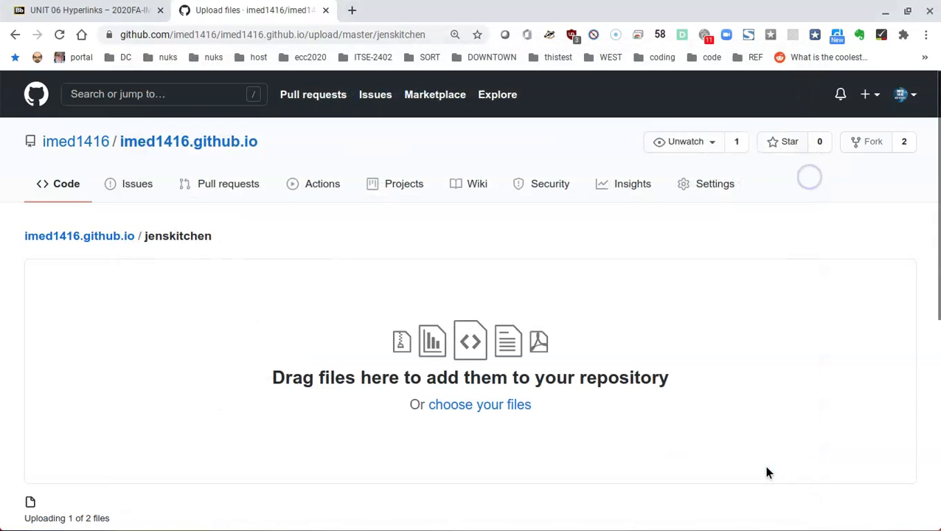
Step: Commit the uploaded index.html and about.html directly to the master branch and open the repository's jenskitchen folder
scroll(740, 453, "down", 2)
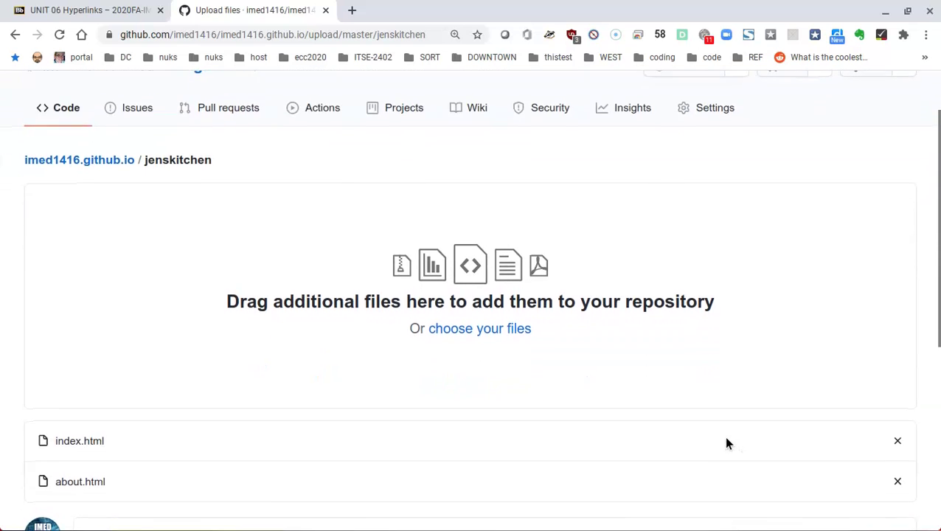
scroll(122, 436, "down", 1)
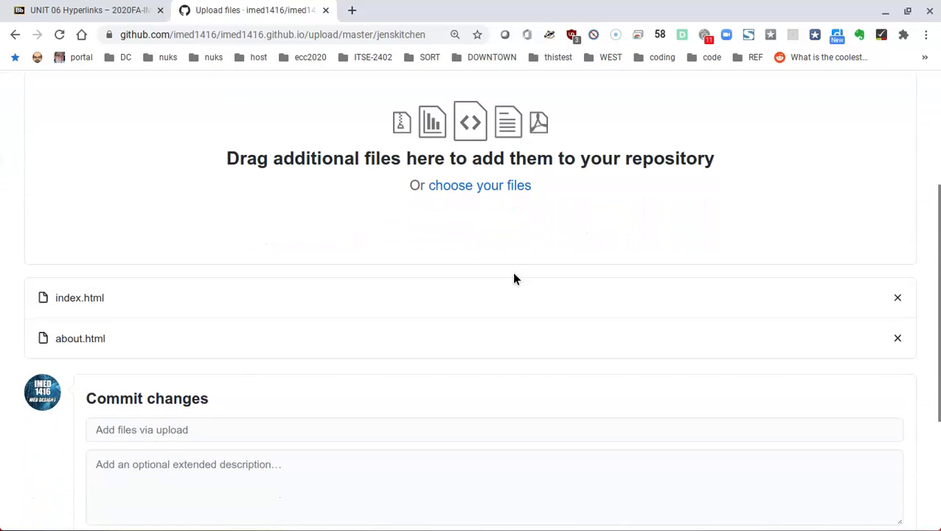
scroll(362, 399, "down", 3)
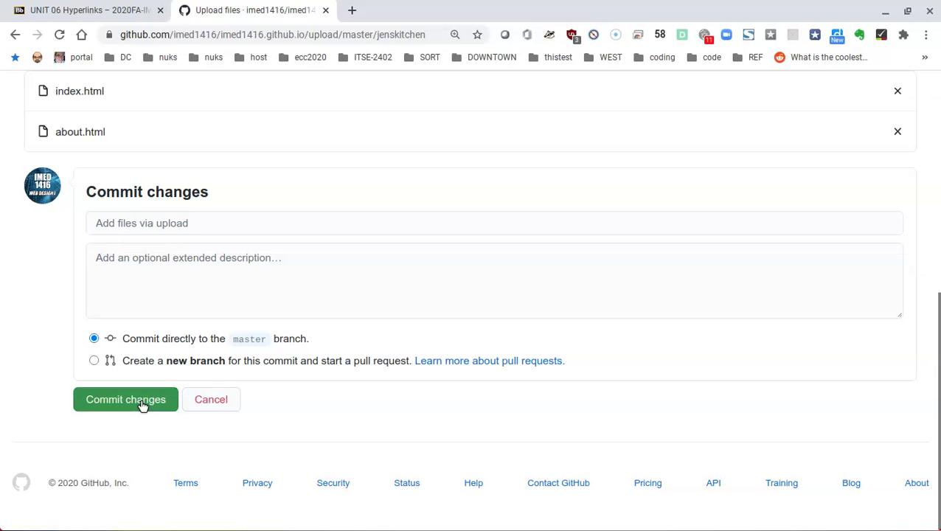
left_click(142, 406)
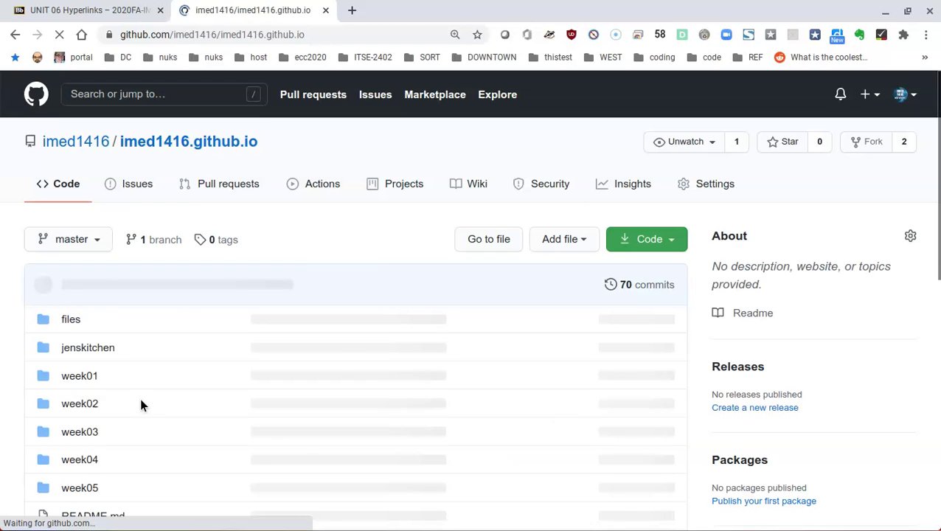
scroll(393, 350, "down", 3)
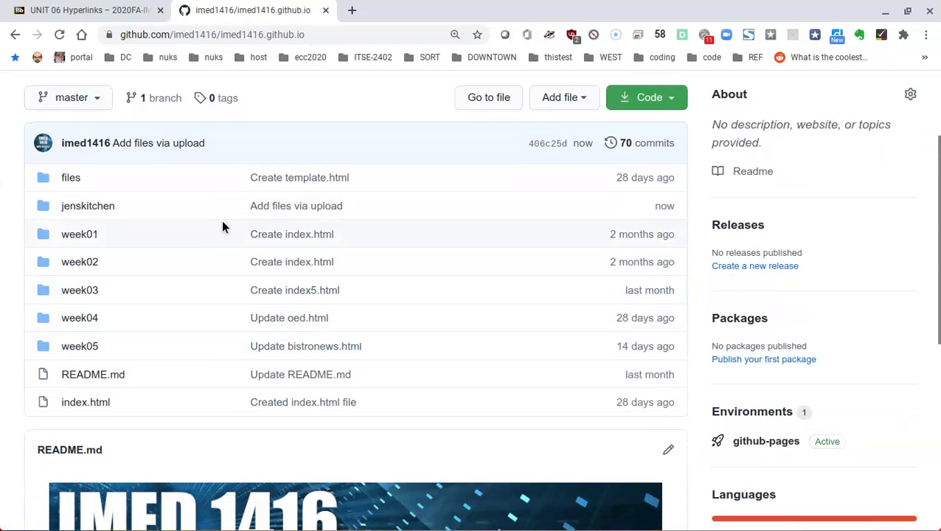
left_click(79, 207)
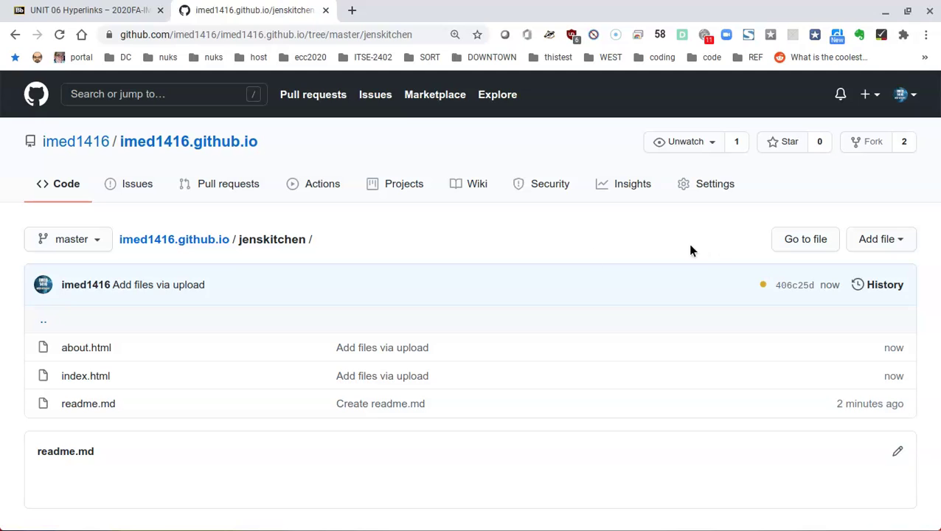
Step: After consulting the course page's structure diagram, start a file named readme.md inside a new images folder within jenskitchen
left_click(85, 10)
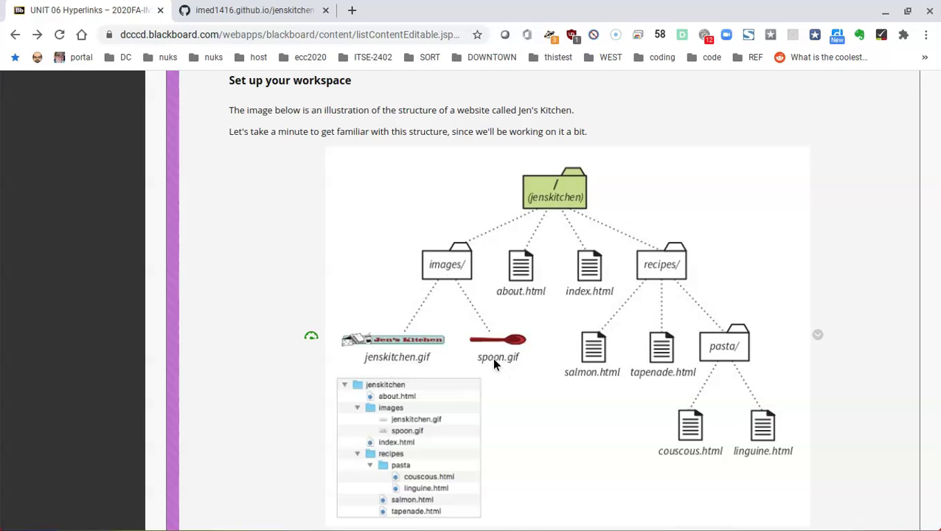
left_click(281, 12)
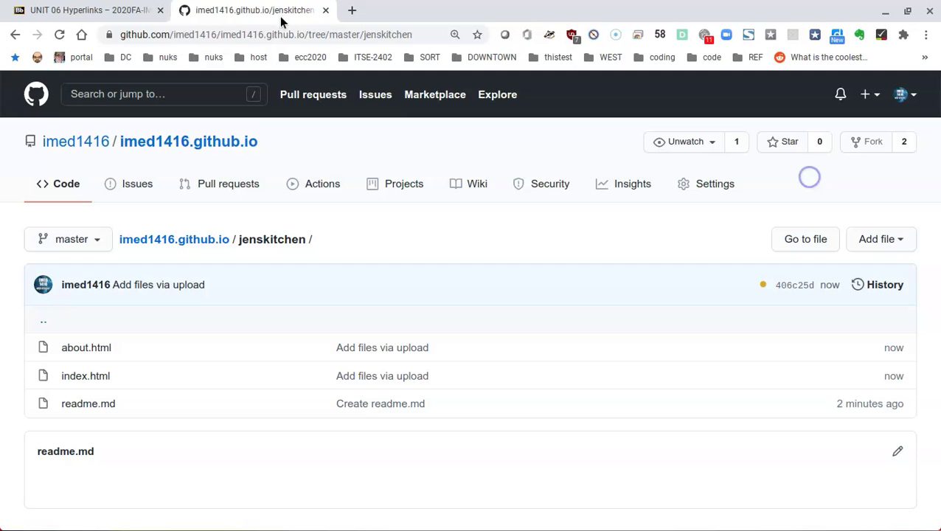
left_click(880, 241)
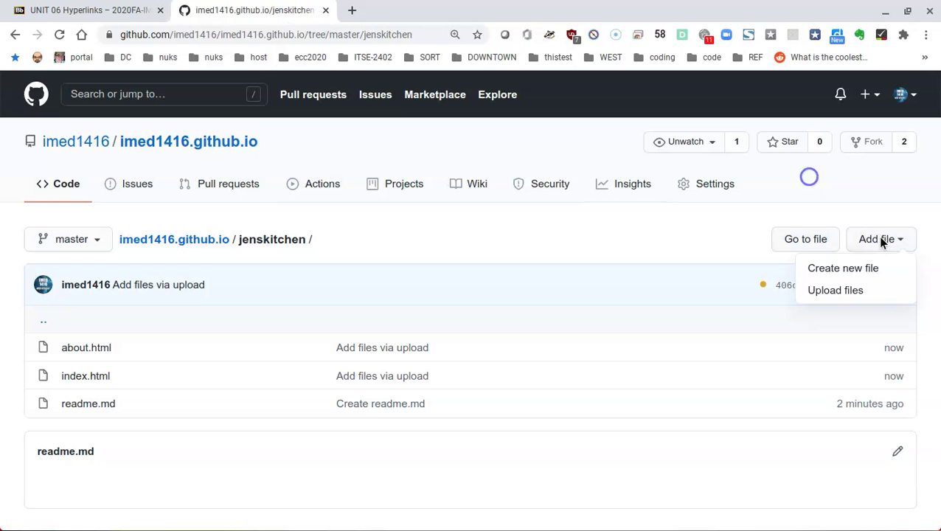
left_click(875, 270)
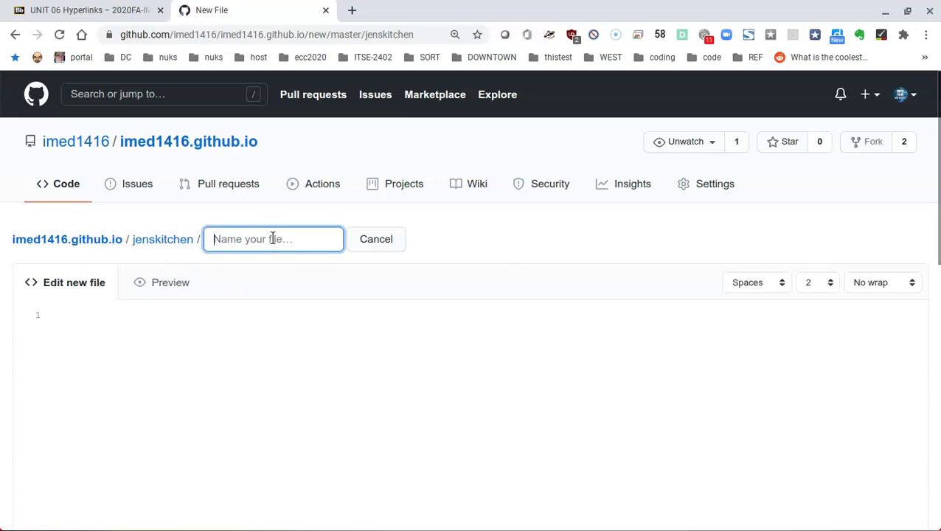
type("ima")
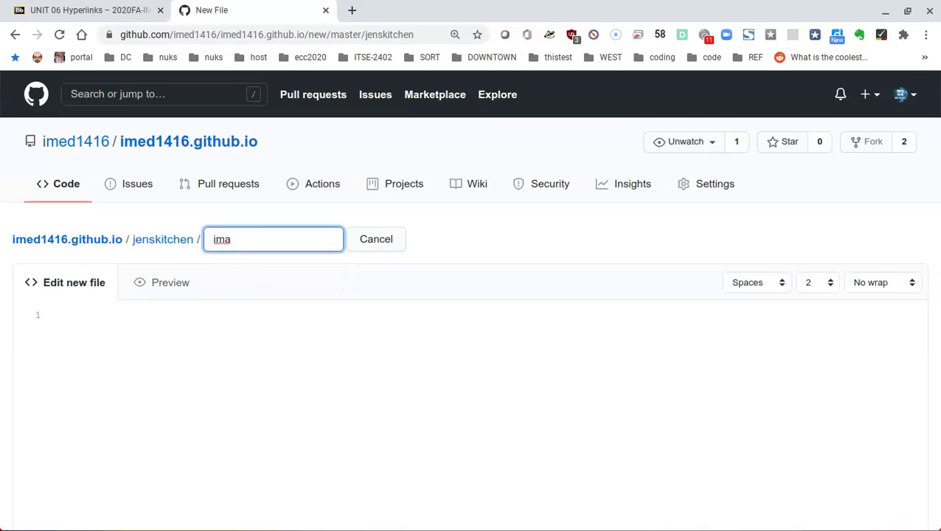
type("g")
type("es/")
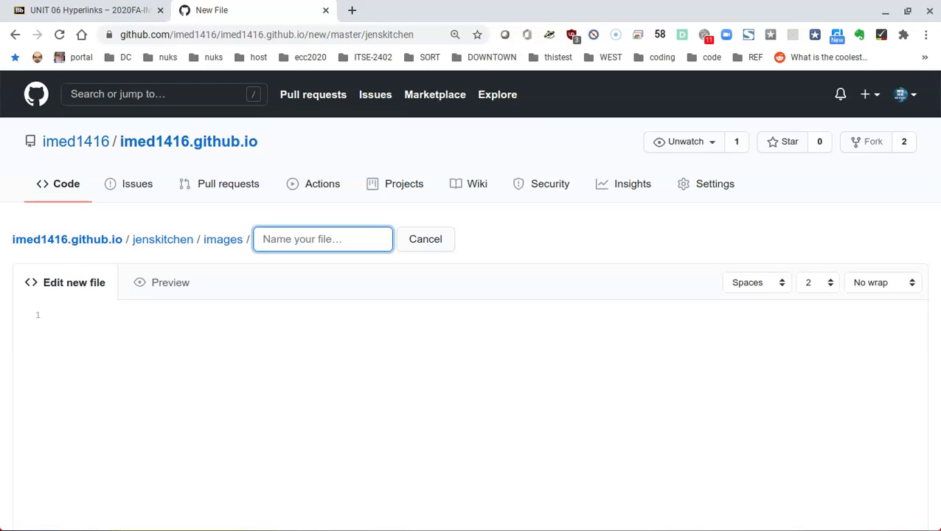
type("rea")
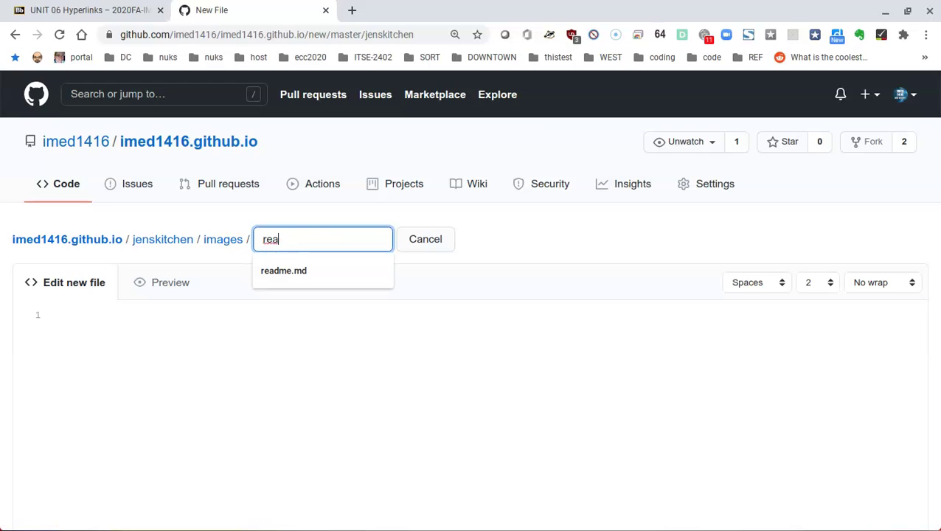
type("dme.md")
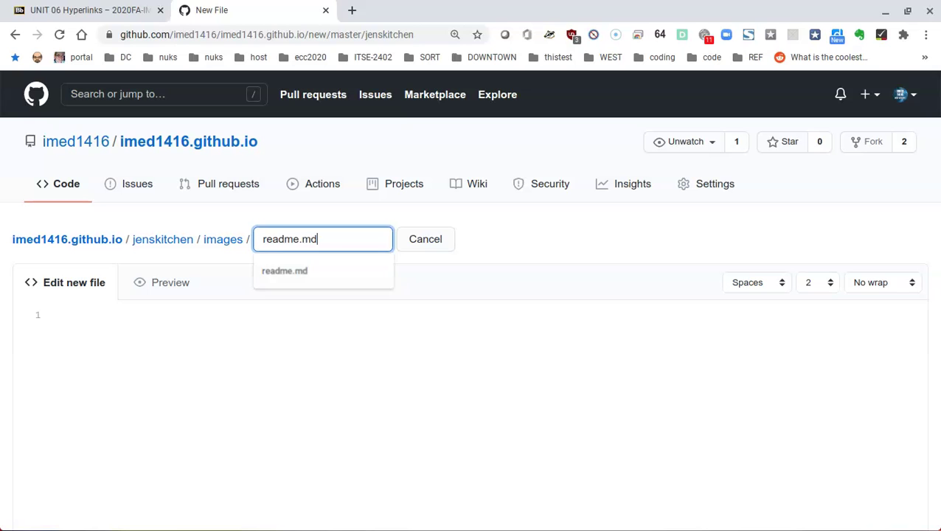
Step: Commit the new readme.md file in the jenskitchen/images folder
scroll(376, 317, "down", 2)
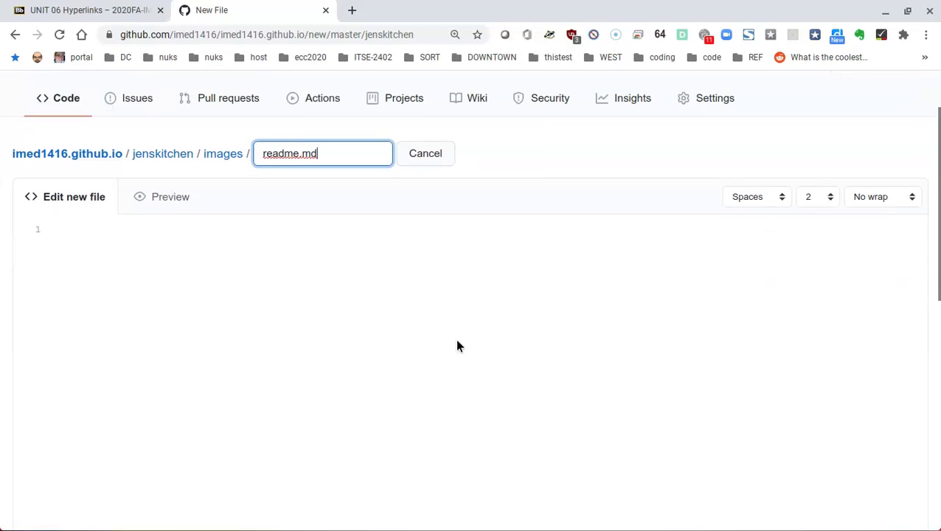
scroll(455, 343, "down", 8)
left_click(146, 478)
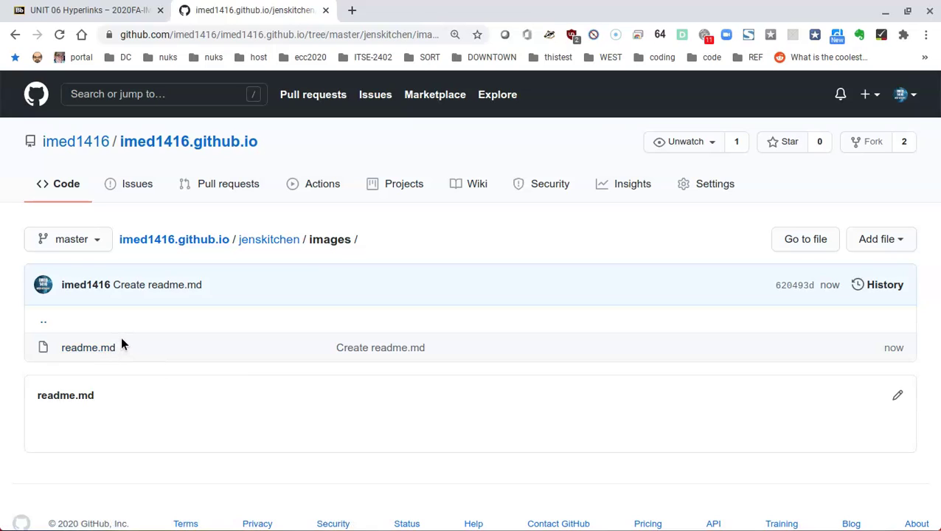
Step: Upload spoon.gif and jenskitchen.gif from My Drive's IMED-1416/jenskitchen/images folder to the repository's jenskitchen/images folder
left_click(885, 242)
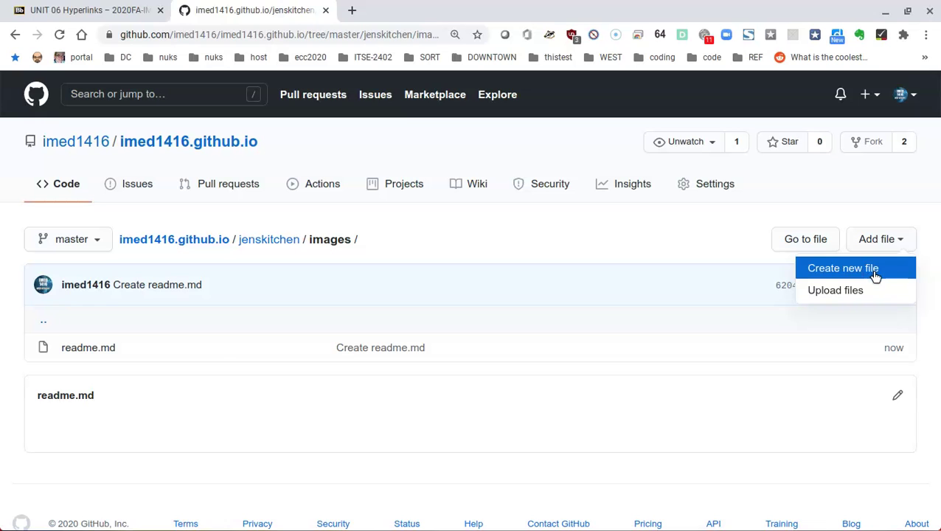
left_click(868, 292)
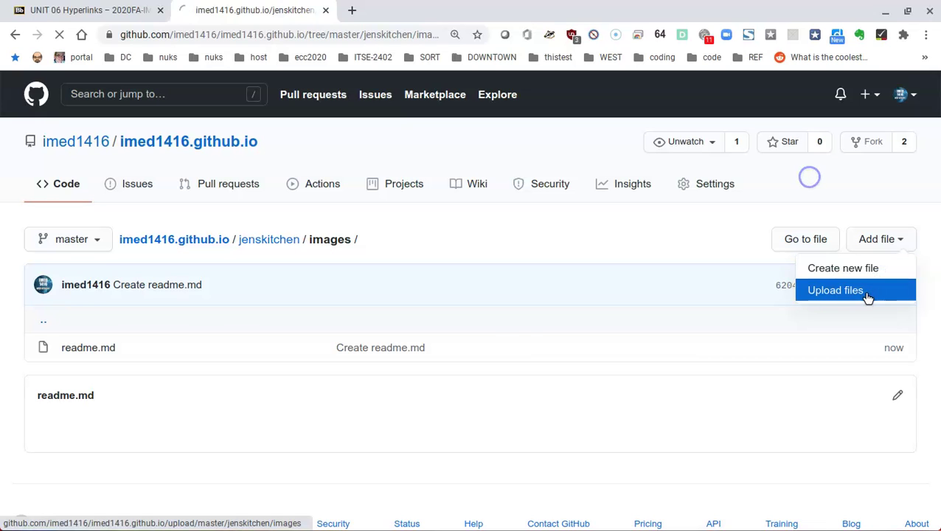
scroll(389, 362, "down", 1)
scroll(368, 365, "down", 1)
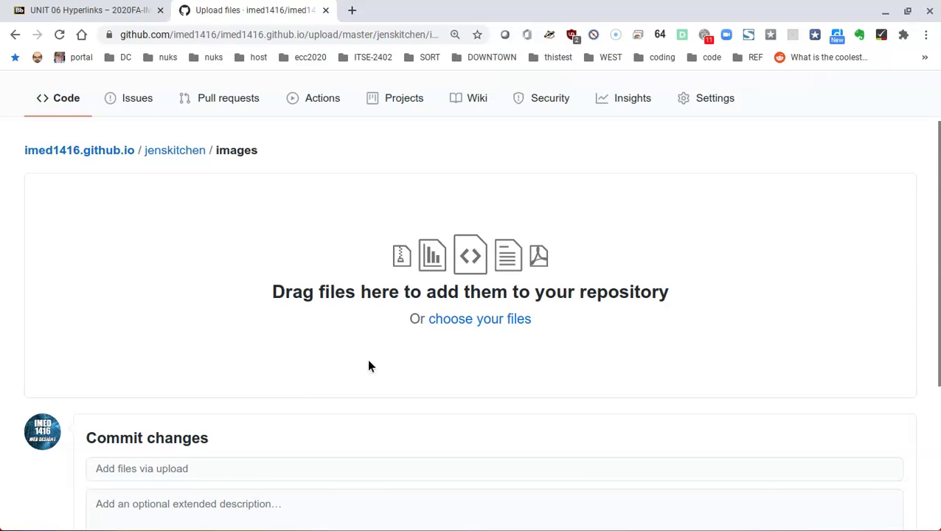
scroll(326, 389, "down", 2)
scroll(326, 389, "up", 2)
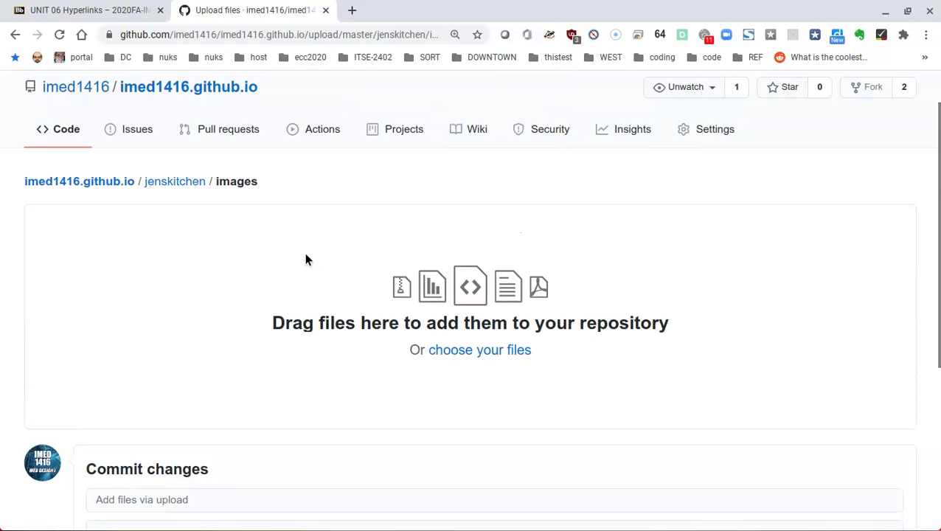
left_click(478, 352)
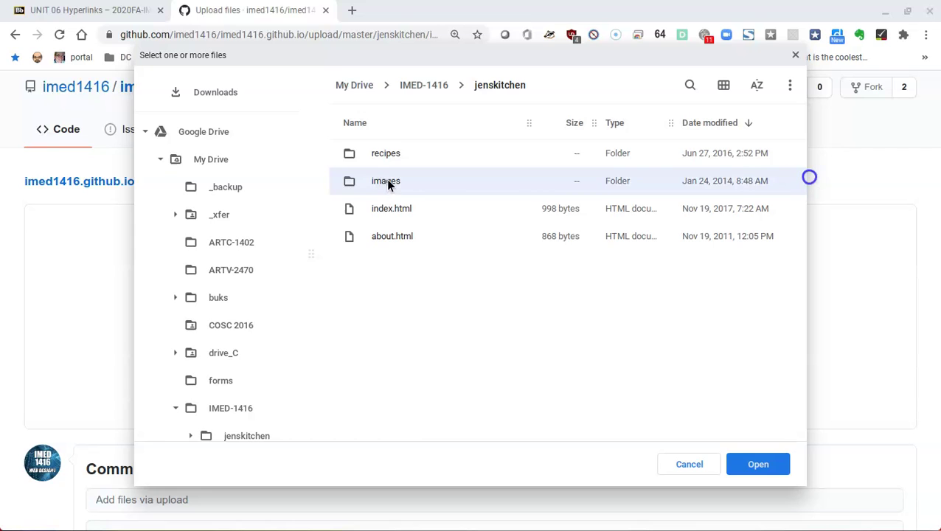
double_click(388, 183)
left_click(395, 153)
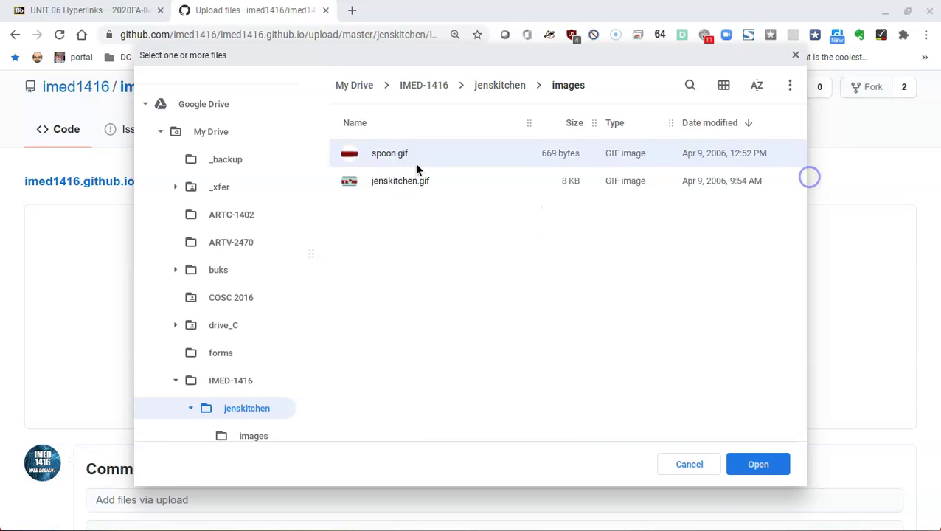
left_click(397, 183, "shift")
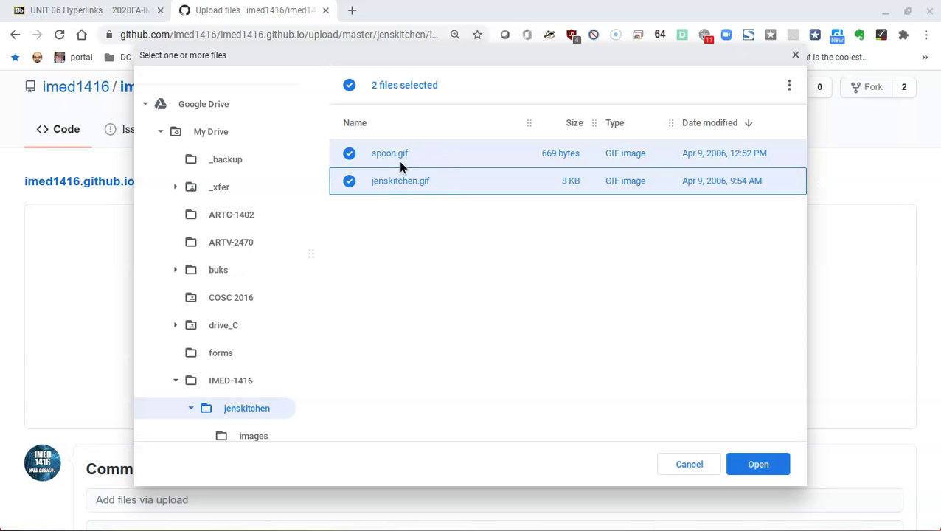
left_click(757, 465)
Step: Commit the uploaded spoon.gif and jenskitchen.gif to the jenskitchen/images folder
scroll(124, 439, "down", 2)
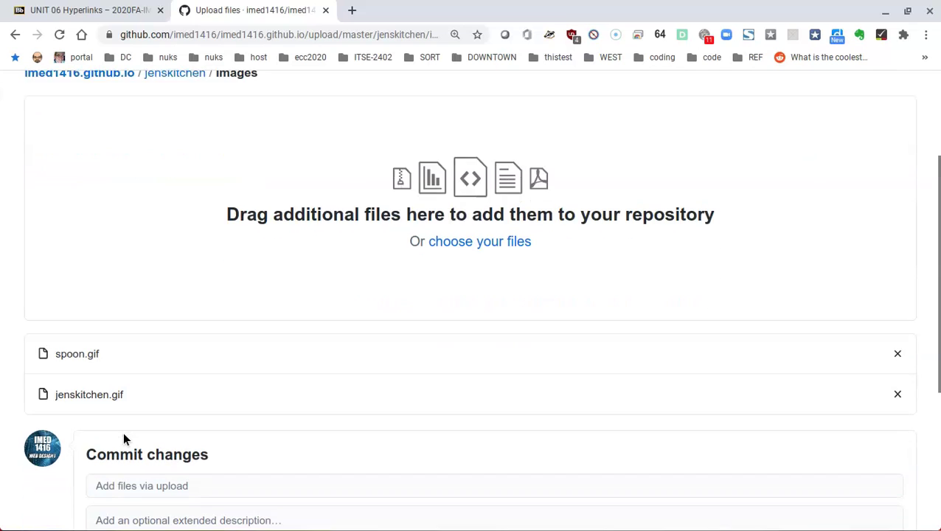
scroll(124, 439, "down", 3)
left_click(128, 455)
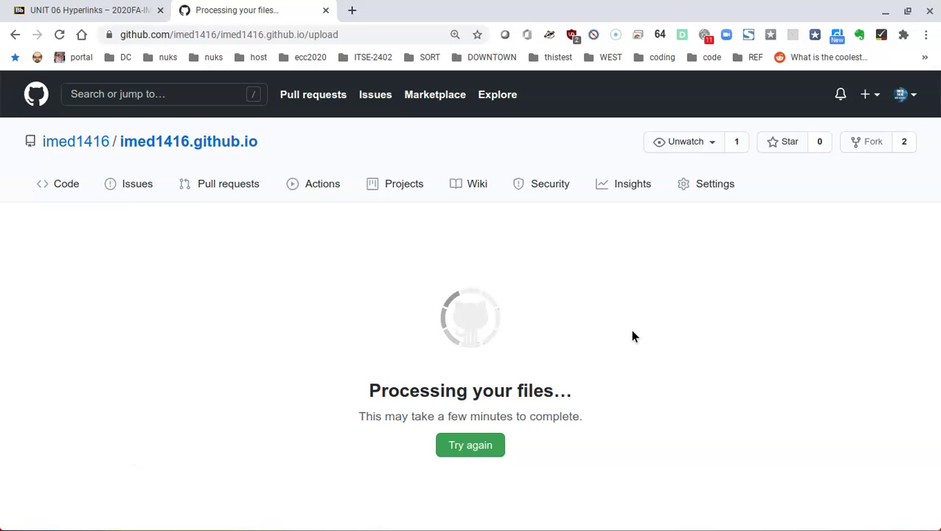
Step: Open the images folder inside the repository's jenskitchen folder to check the uploaded images
scroll(632, 337, "down", 1)
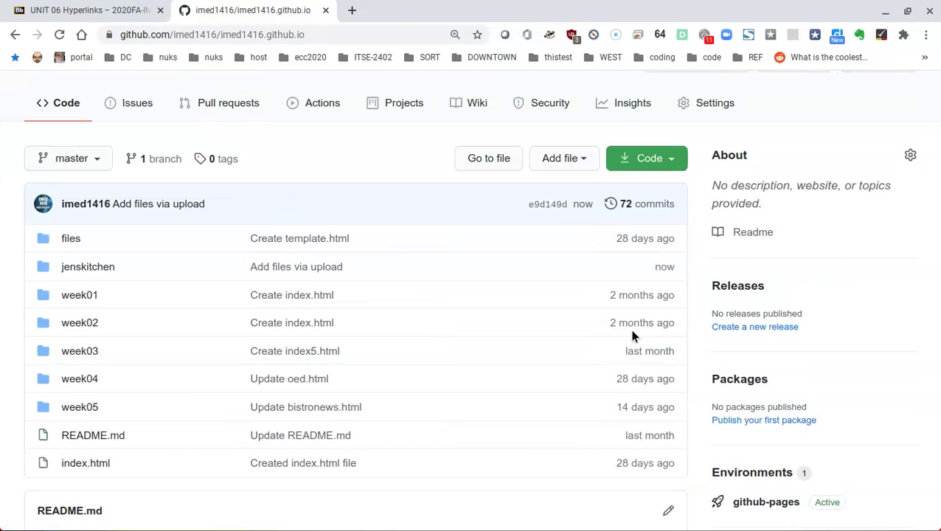
scroll(627, 340, "down", 3)
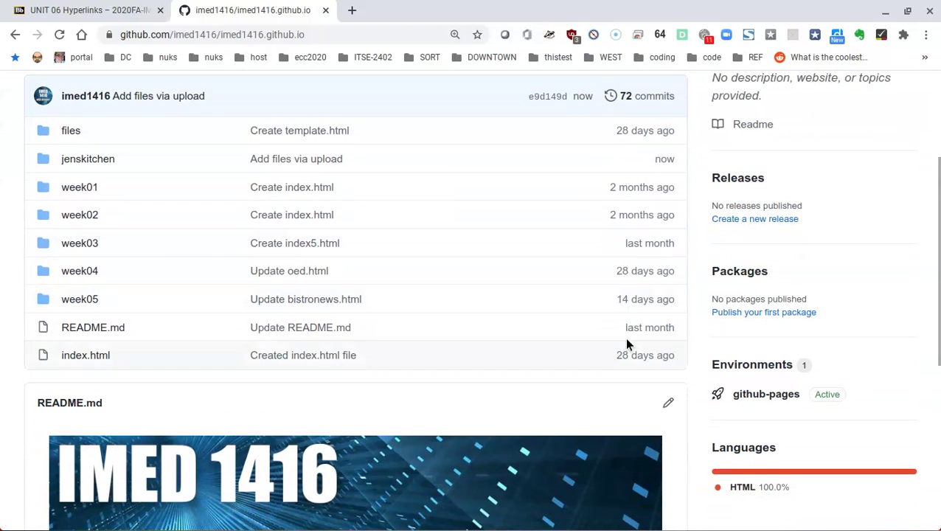
left_click(80, 160)
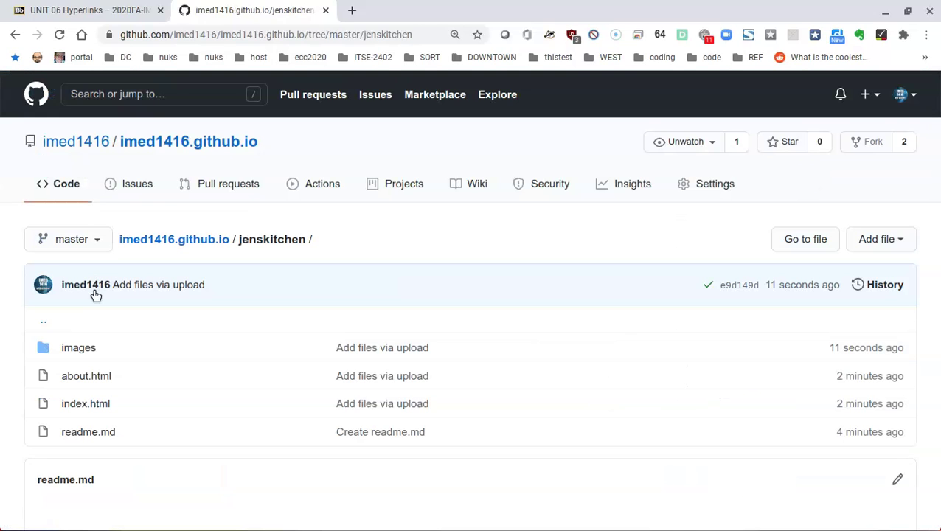
left_click(78, 349)
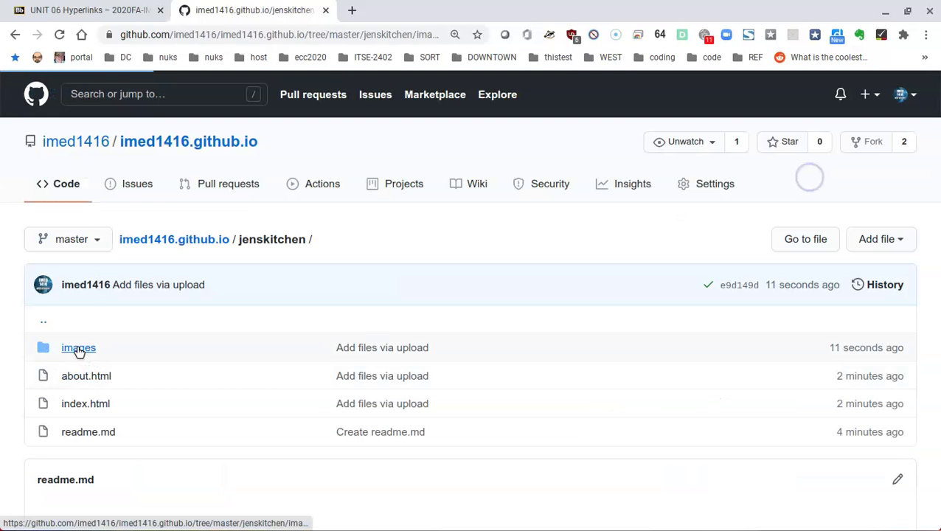
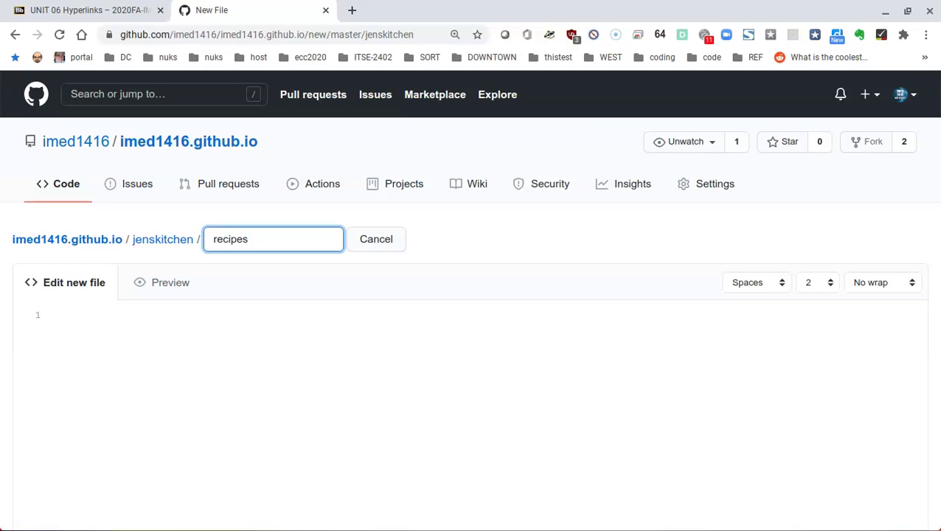
Step: Name the new file readme.md inside a pasta folder nested in the new recipes folder of jenskitchen
type("/")
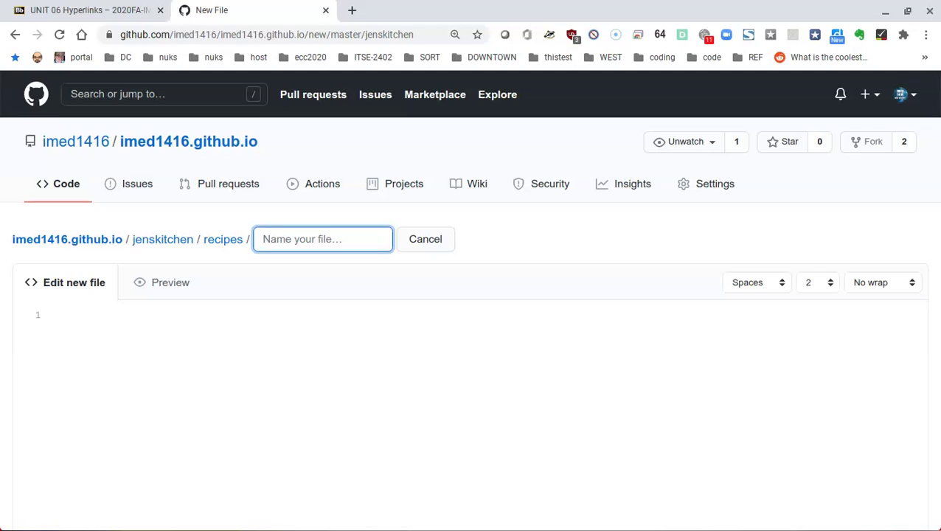
type("pa")
type("sta /")
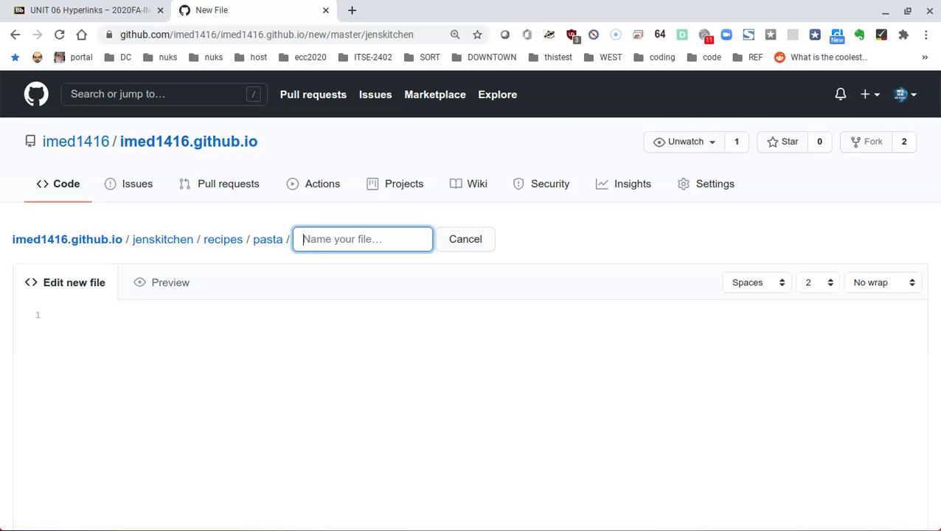
type("readm")
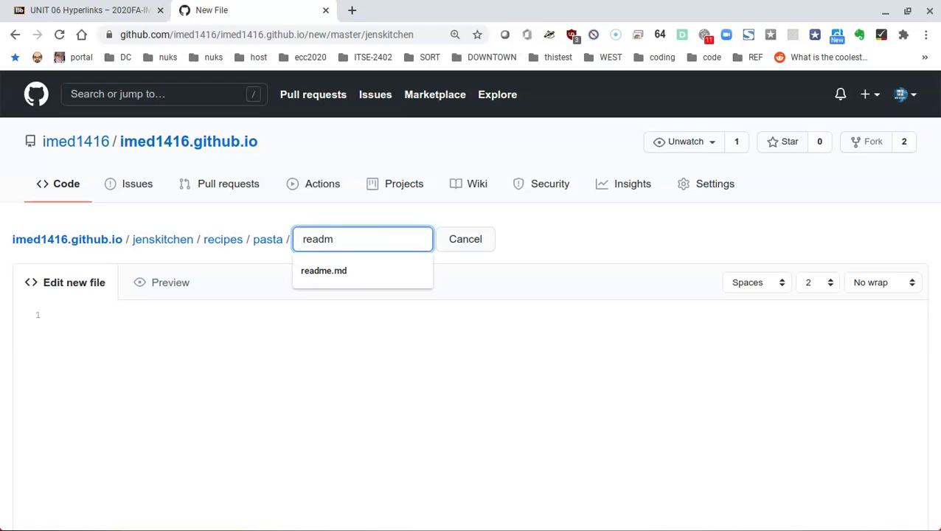
key("BackSpace")
type("me.md")
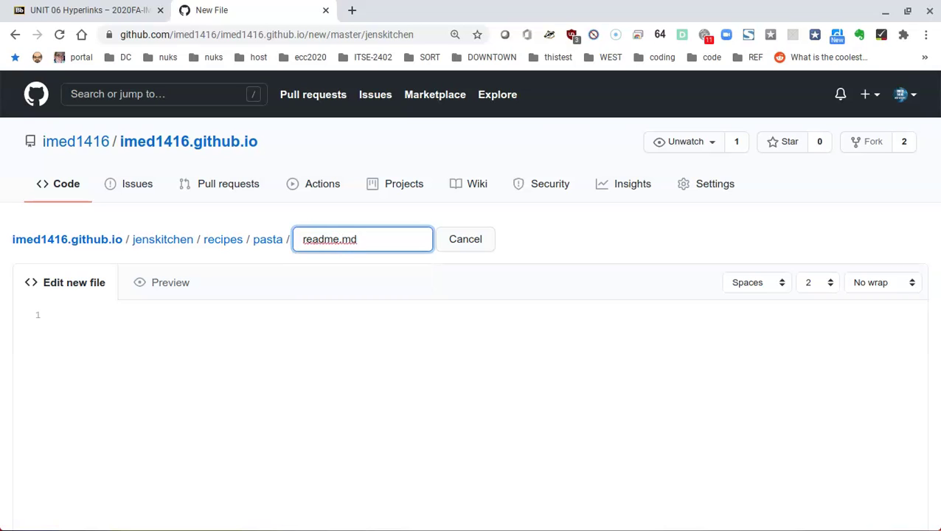
Step: Commit the new readme.md file in jenskitchen/recipes/pasta directly to the master branch
scroll(436, 302, "down", 5)
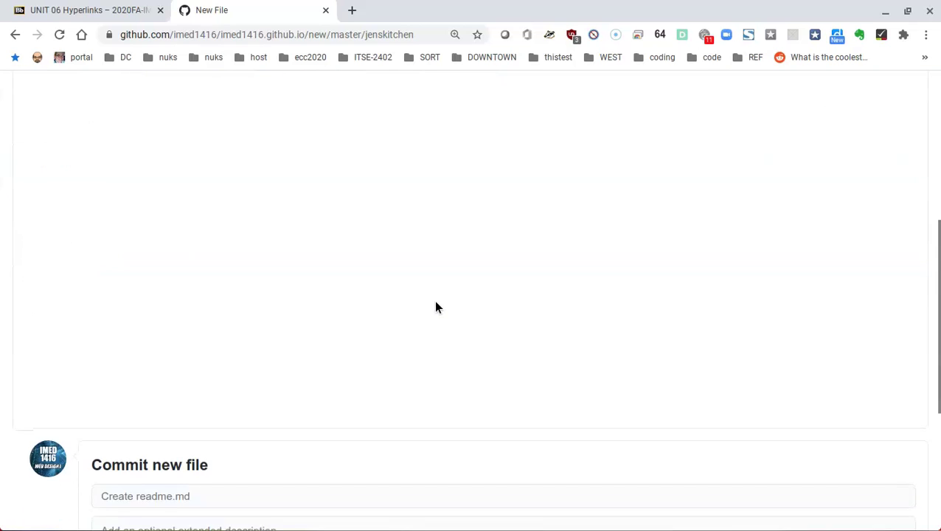
scroll(435, 308, "down", 2)
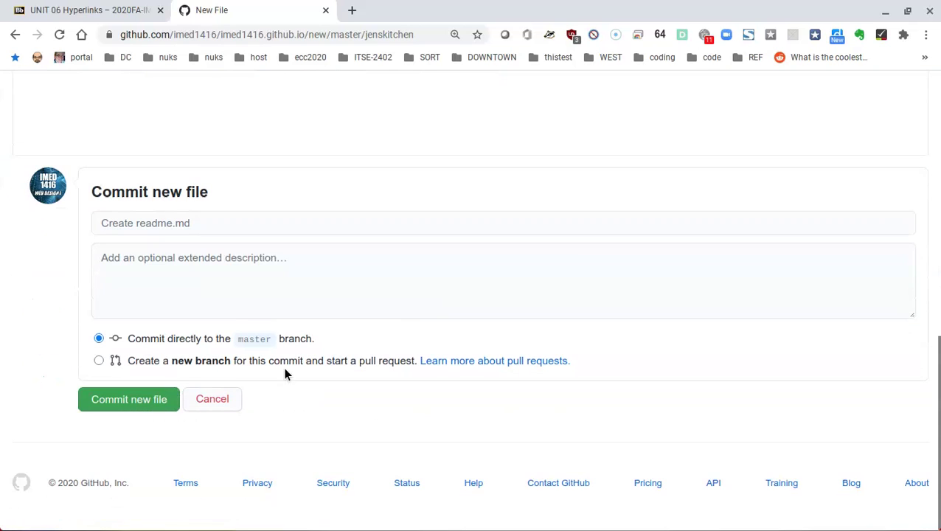
left_click(138, 402)
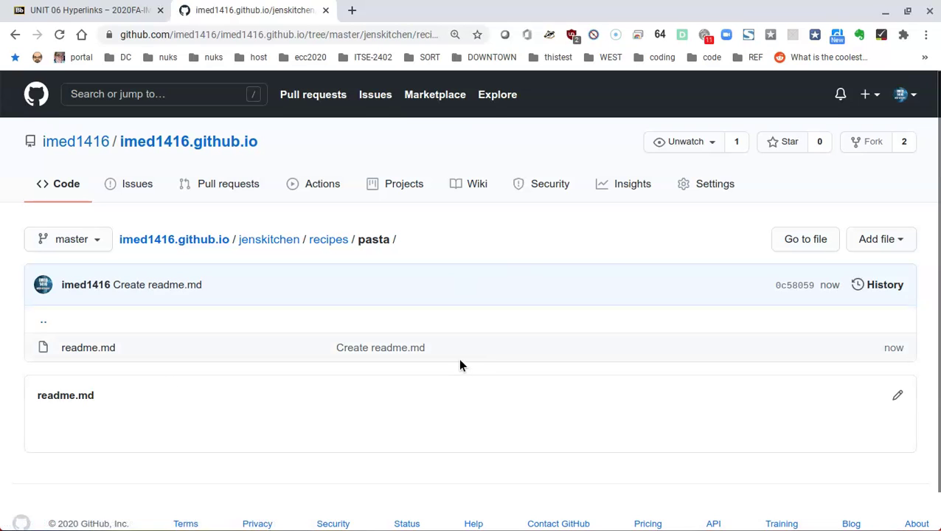
Step: Check the jenskitchen folder listing, open recipes/pasta, and compare it with the course page's structure diagram
scroll(459, 365, "down", 1)
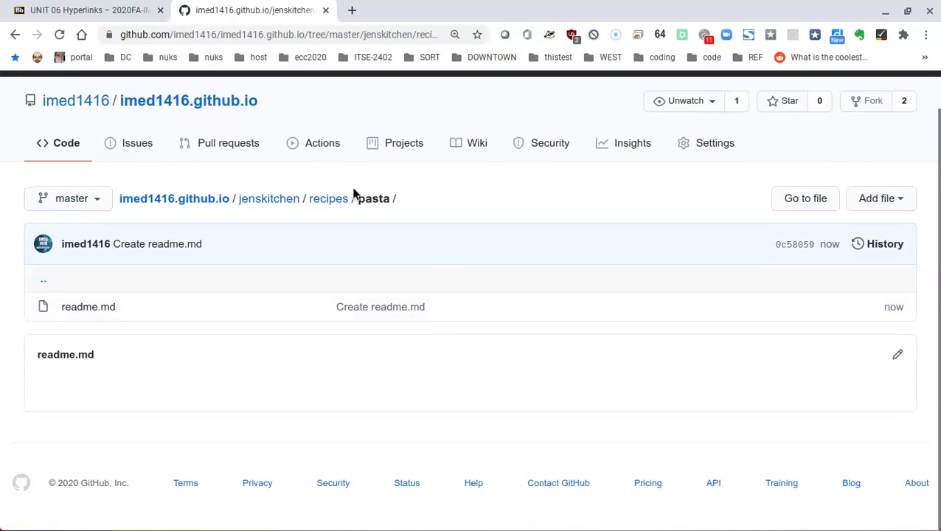
left_click(335, 205)
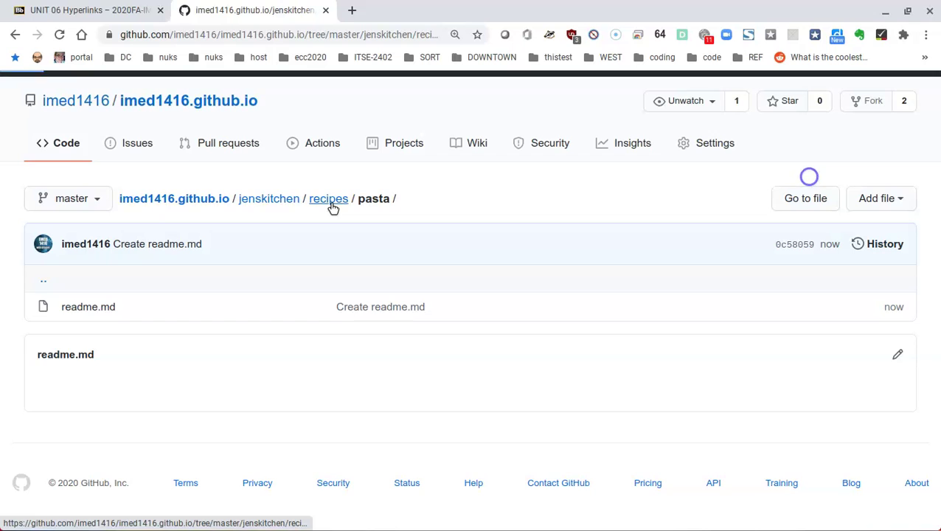
left_click(272, 242)
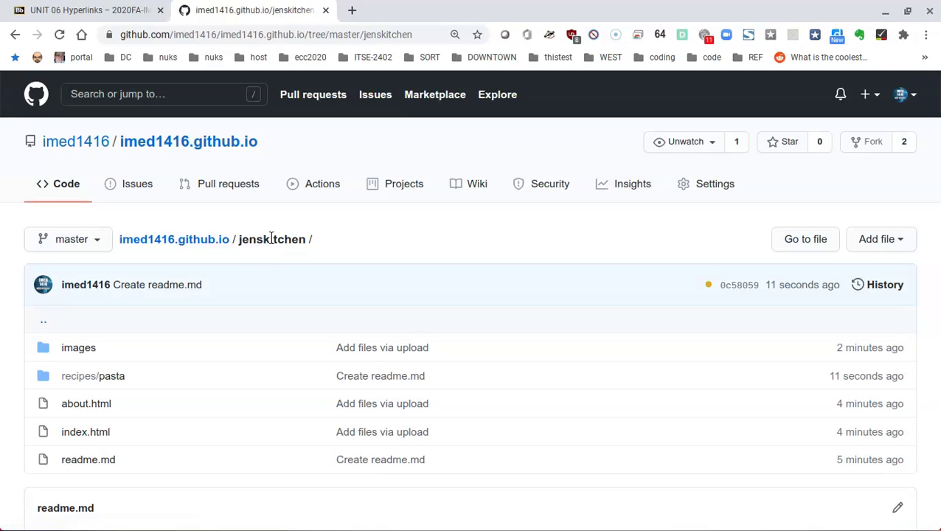
left_click(85, 383)
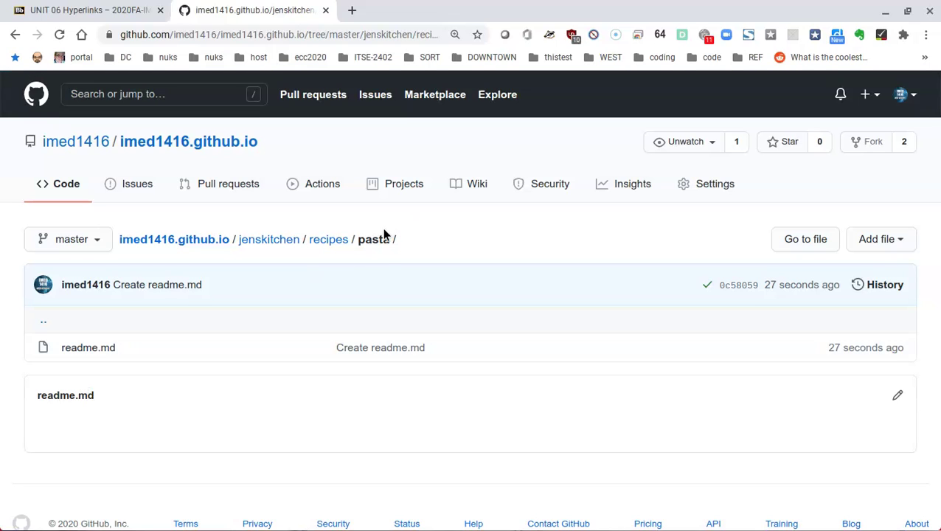
left_click(130, 13)
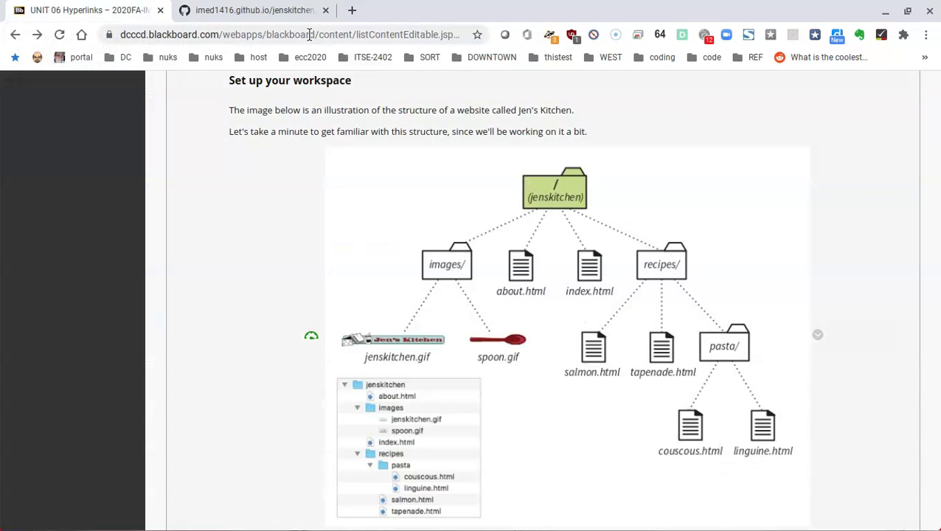
left_click(294, 11)
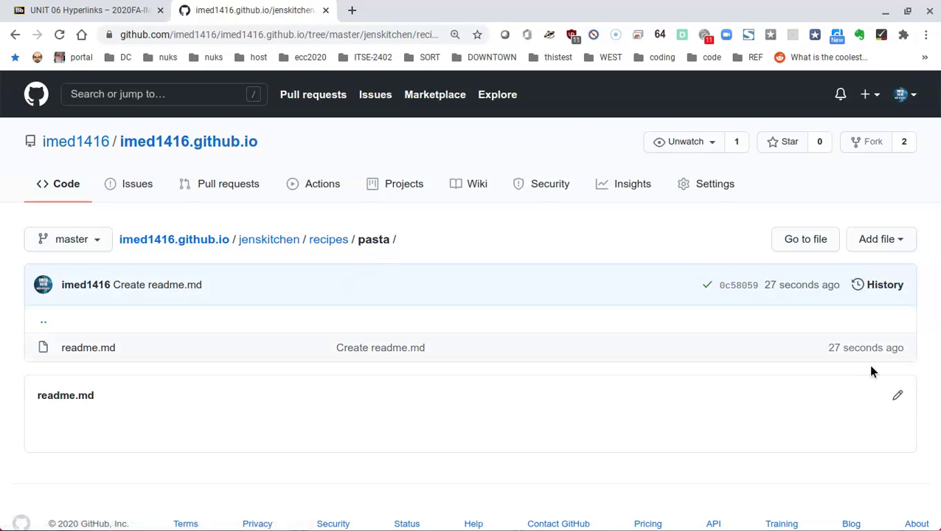
Step: Upload linguine.html and couscous.html from My Drive's jenskitchen/recipes/pasta folder to the repository's recipes/pasta folder
left_click(878, 240)
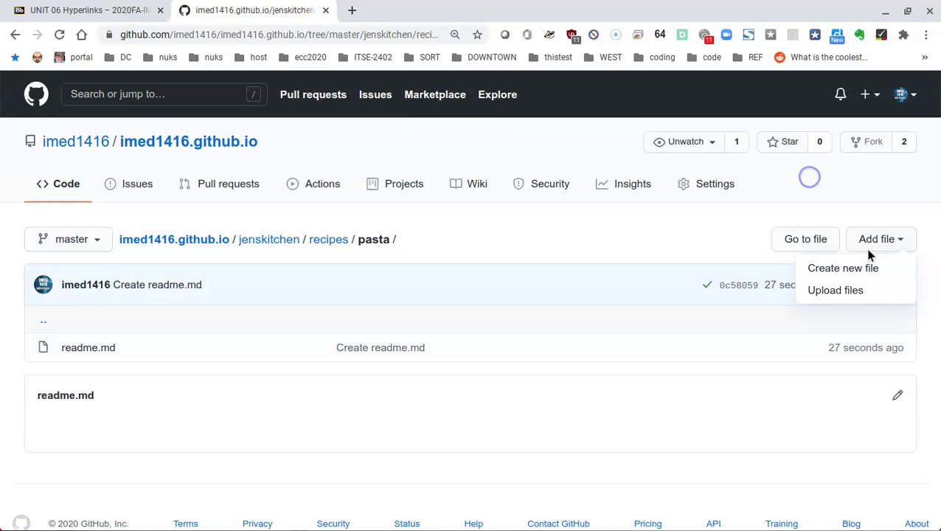
left_click(834, 292)
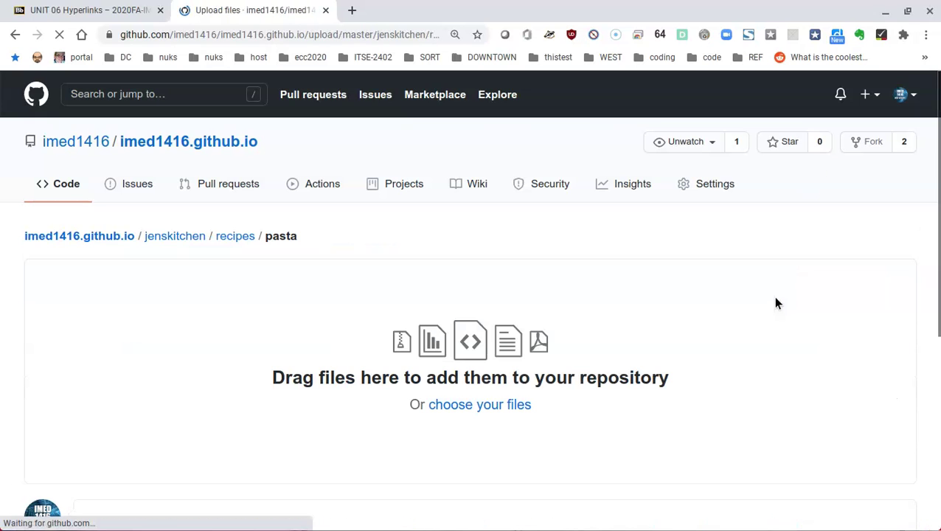
left_click(509, 407)
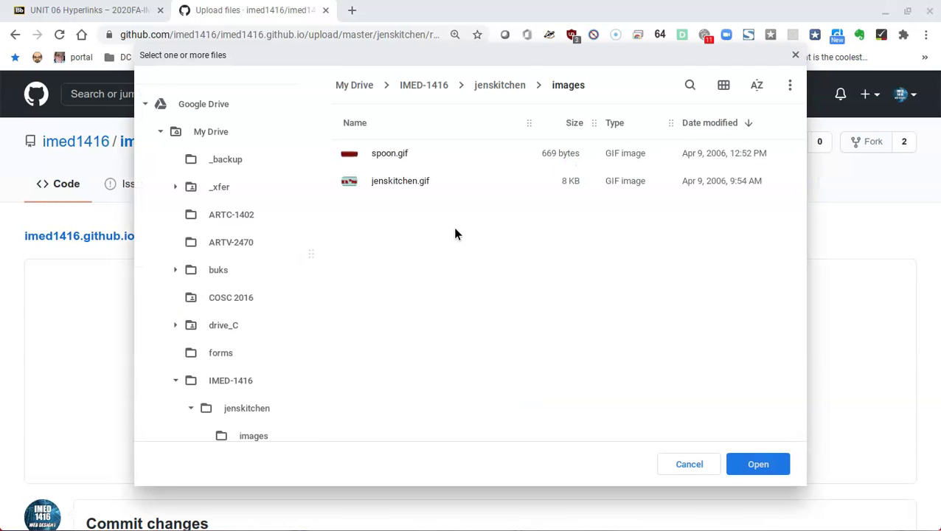
left_click(502, 86)
double_click(384, 154)
double_click(376, 153)
left_click(410, 152)
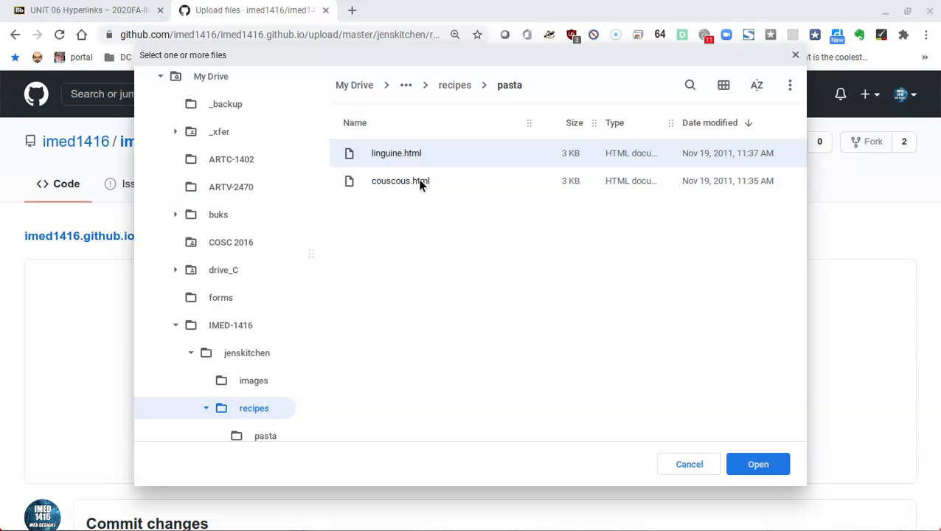
left_click(396, 177, "shift")
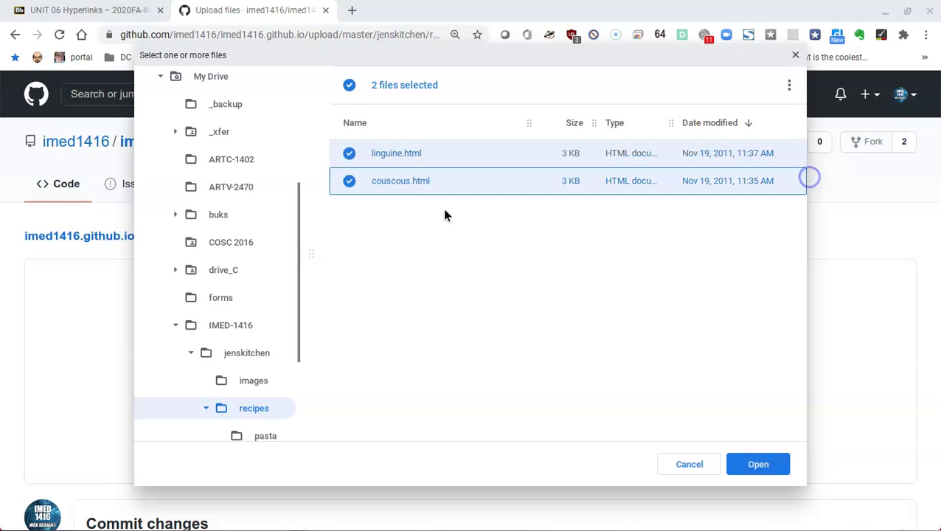
left_click(755, 464)
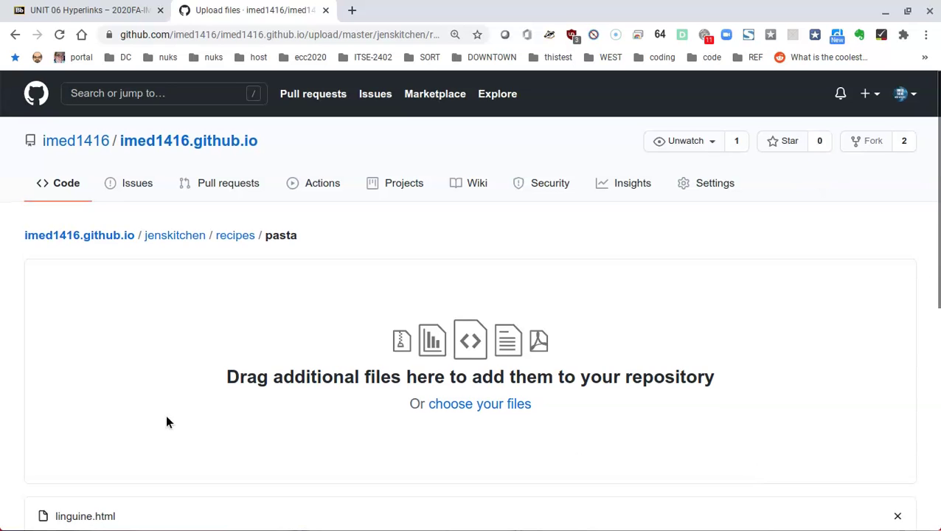
Step: Commit the uploaded linguine.html and couscous.html to the jenskitchen/recipes/pasta folder
scroll(166, 422, "down", 5)
left_click(145, 474)
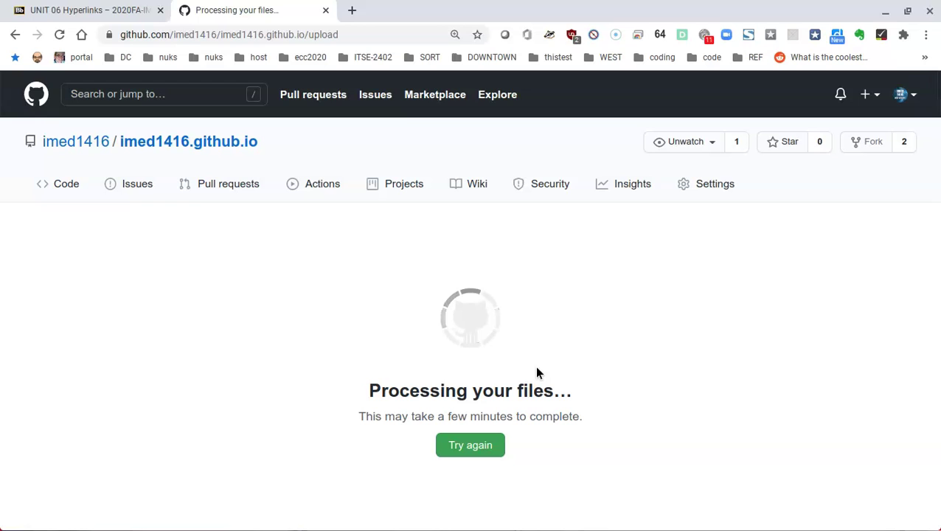
scroll(536, 372, "down", 2)
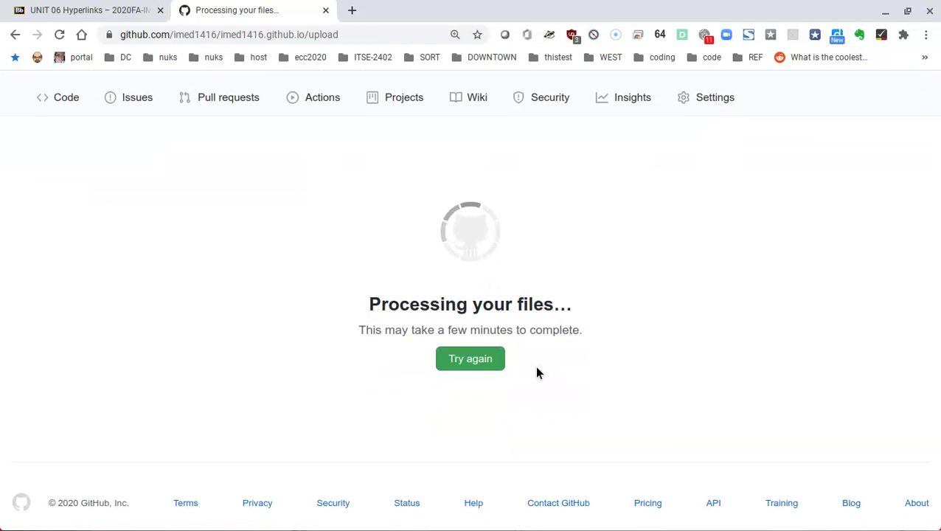
Step: Review the uploaded files in jenskitchen/recipes/pasta, and go up to the recipes folder
scroll(535, 365, "down", 2)
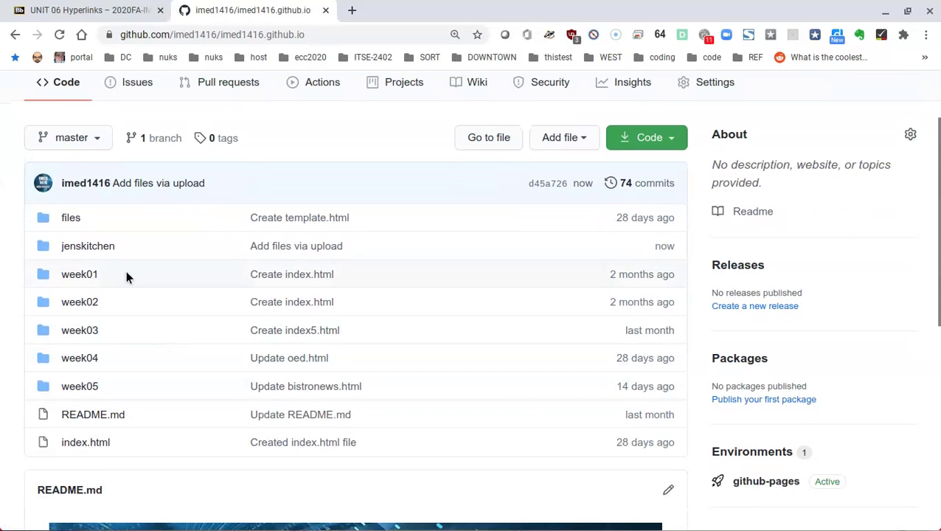
left_click(87, 251)
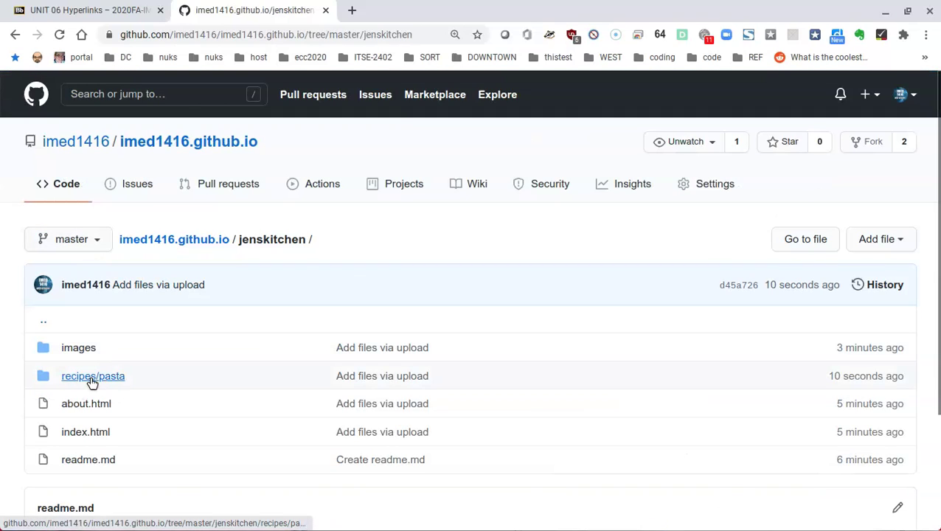
left_click(114, 382)
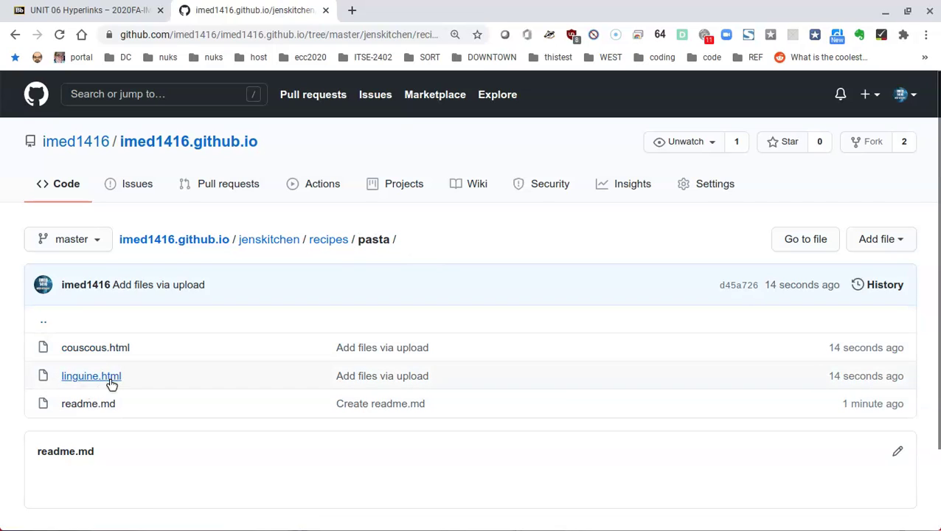
left_click(332, 244)
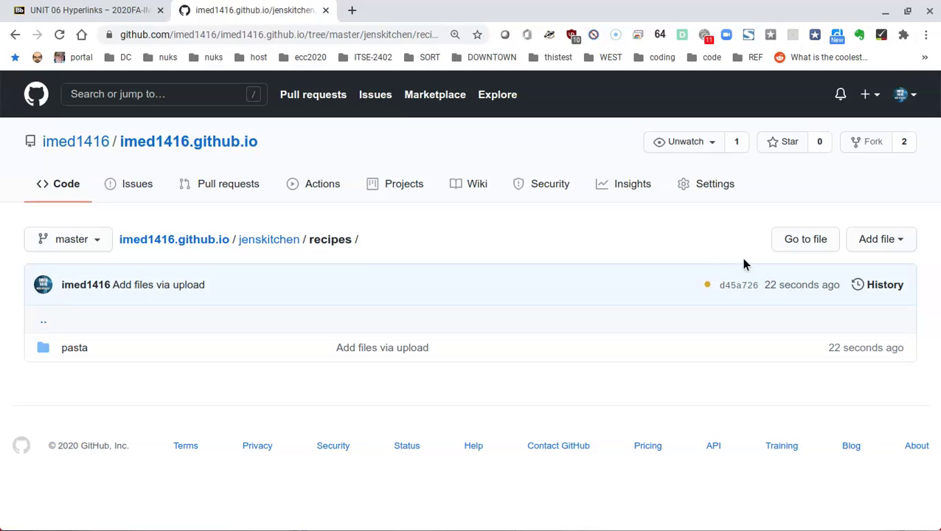
Step: Upload tapenade.html and salmon.html from My Drive's jenskitchen/recipes folder to the repository's recipes folder and commit them directly to the master branch
left_click(871, 244)
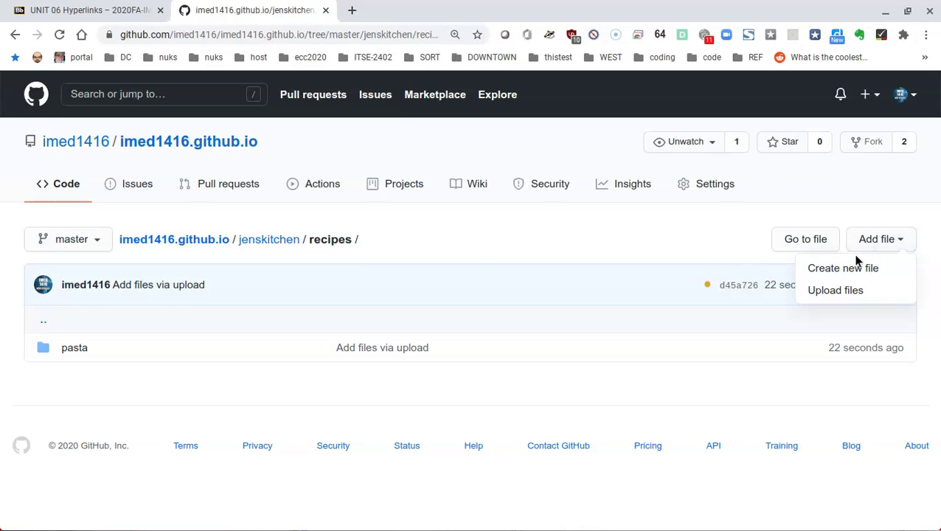
left_click(856, 292)
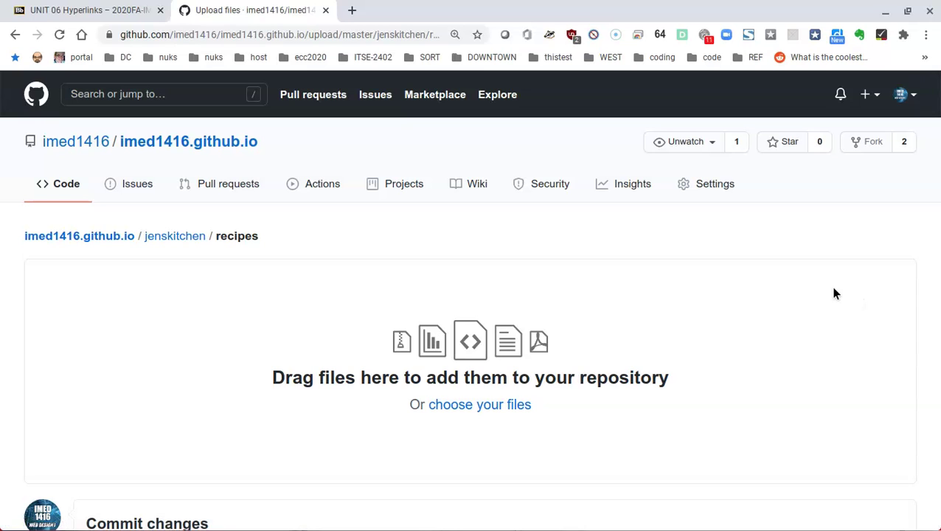
left_click(480, 406)
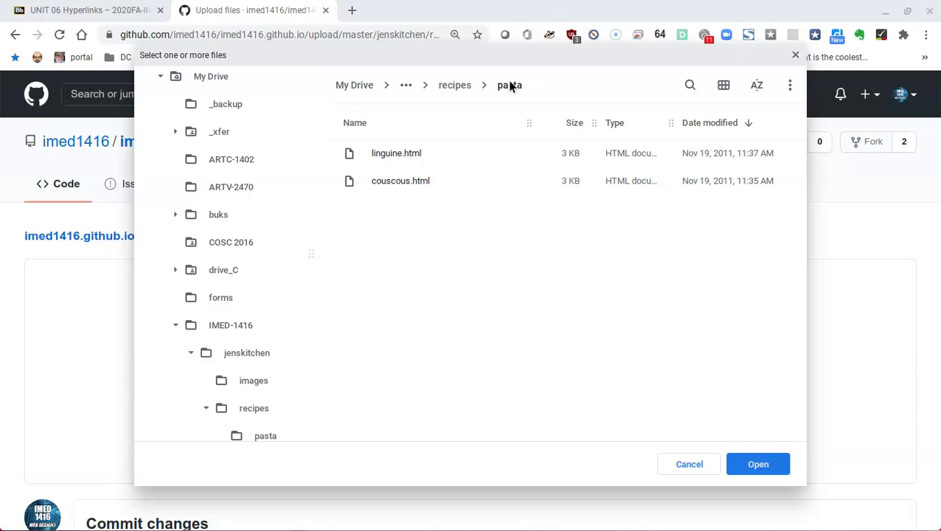
left_click(457, 86)
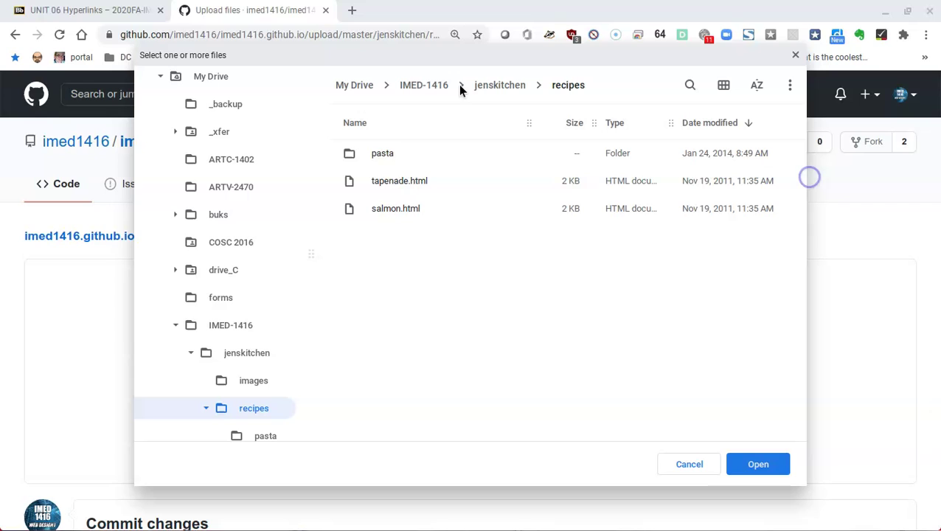
left_click(386, 183)
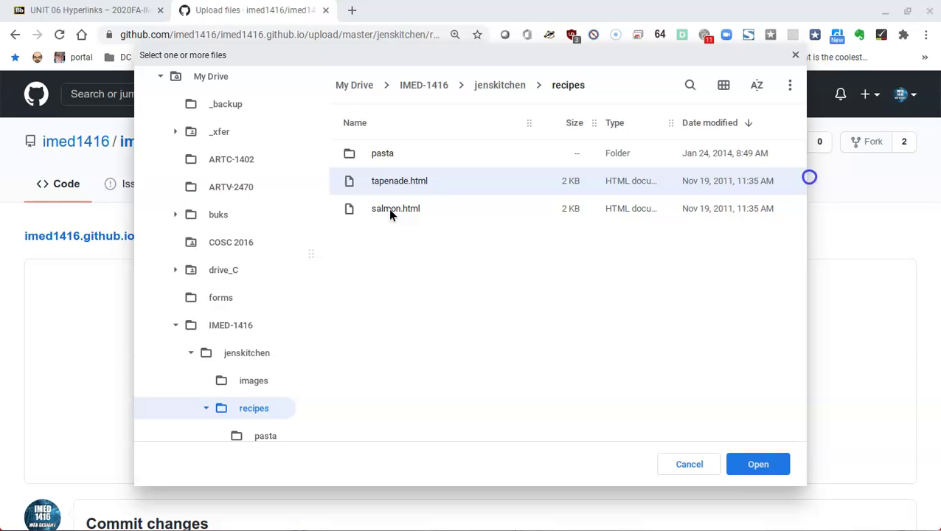
left_click(390, 210, "shift")
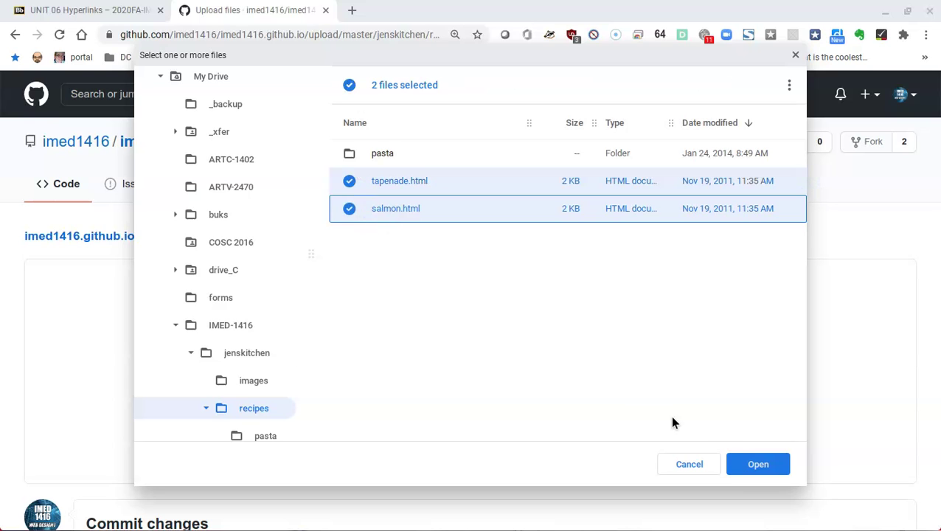
left_click(757, 466)
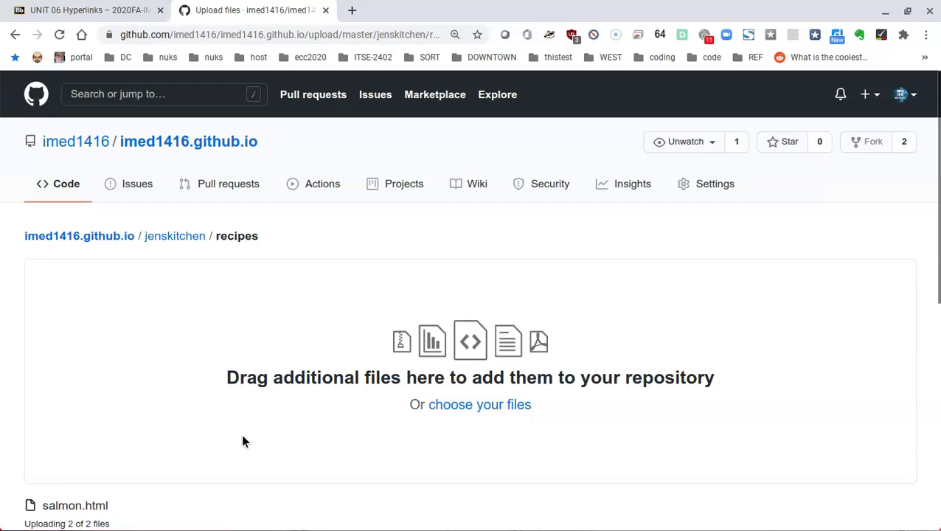
scroll(246, 428, "down", 6)
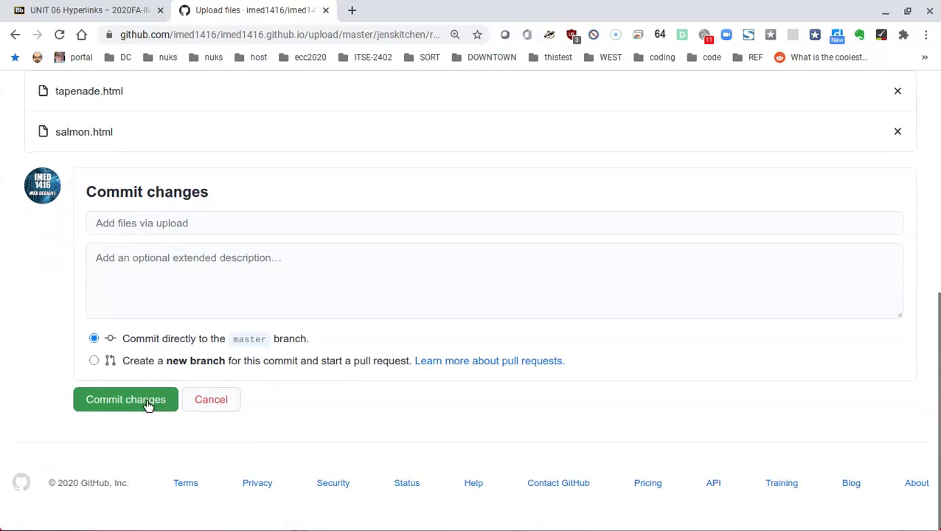
left_click(148, 402)
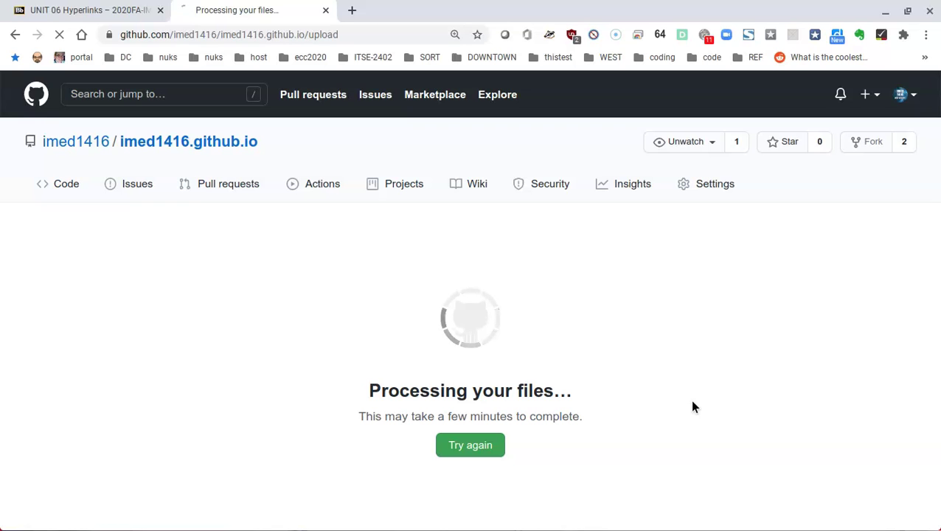
Step: Review the contents of jenskitchen's images, recipes and recipes/pasta folders, and return to the jenskitchen folder
scroll(165, 348, "down", 1)
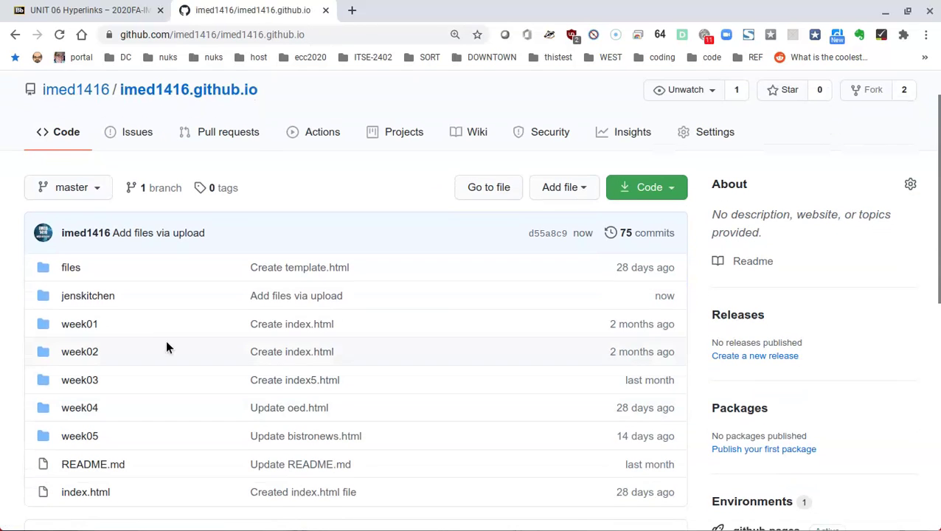
left_click(84, 296)
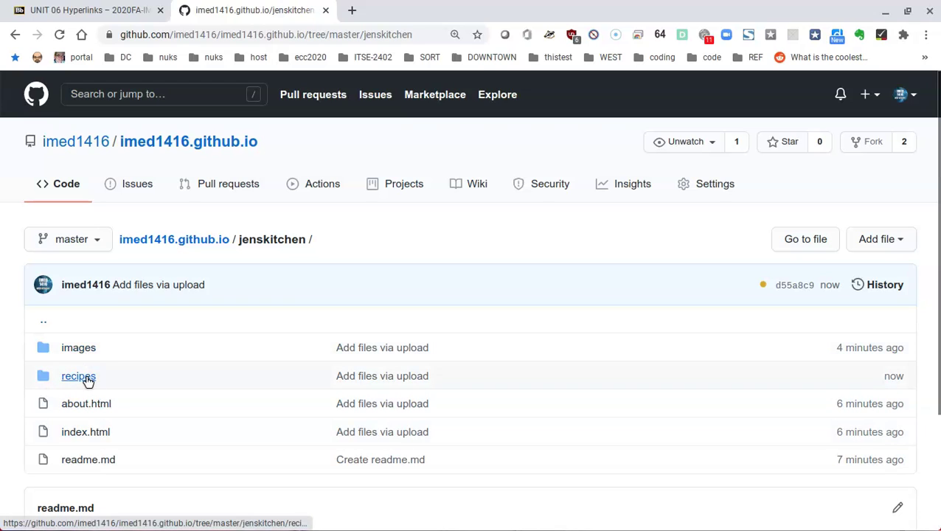
left_click(84, 349)
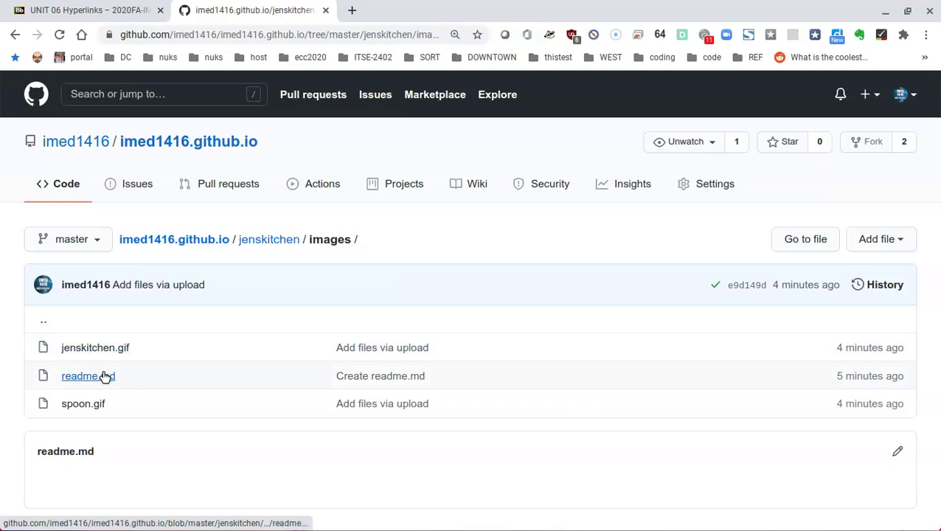
left_click(277, 240)
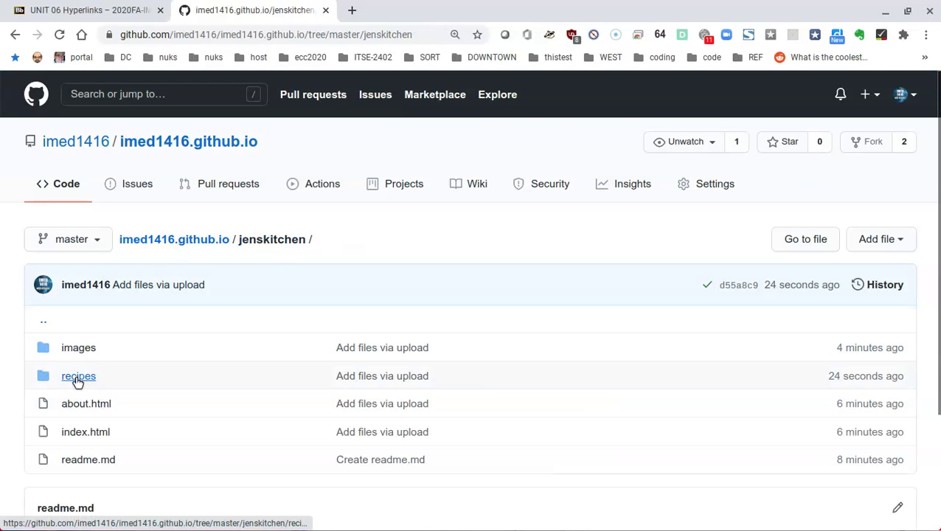
left_click(78, 377)
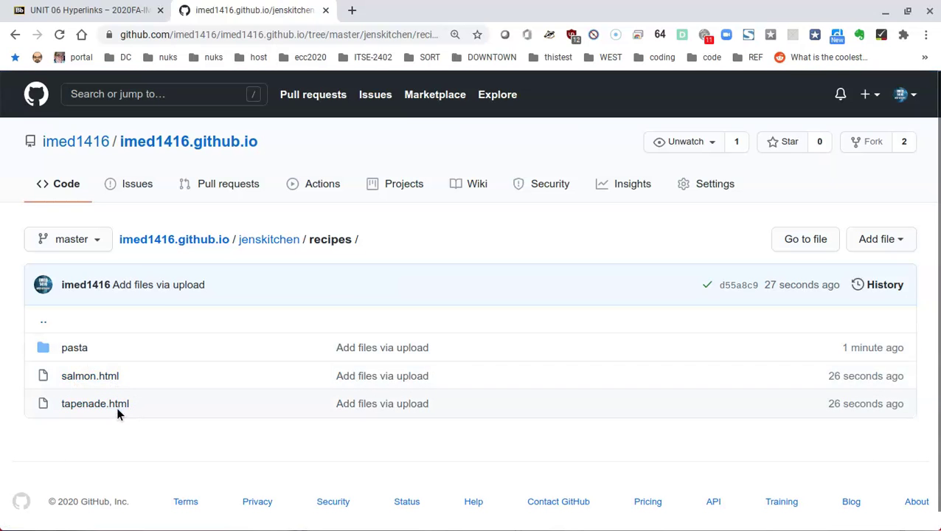
left_click(78, 352)
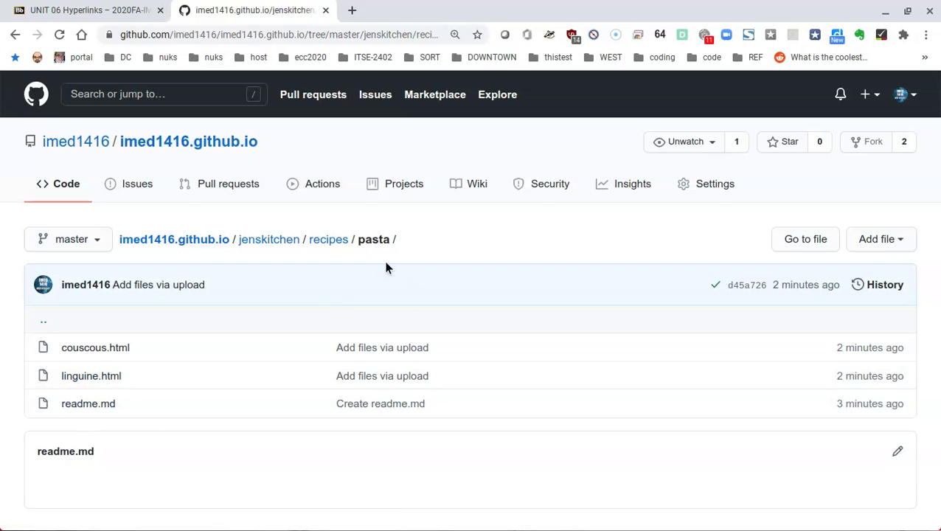
left_click(279, 242)
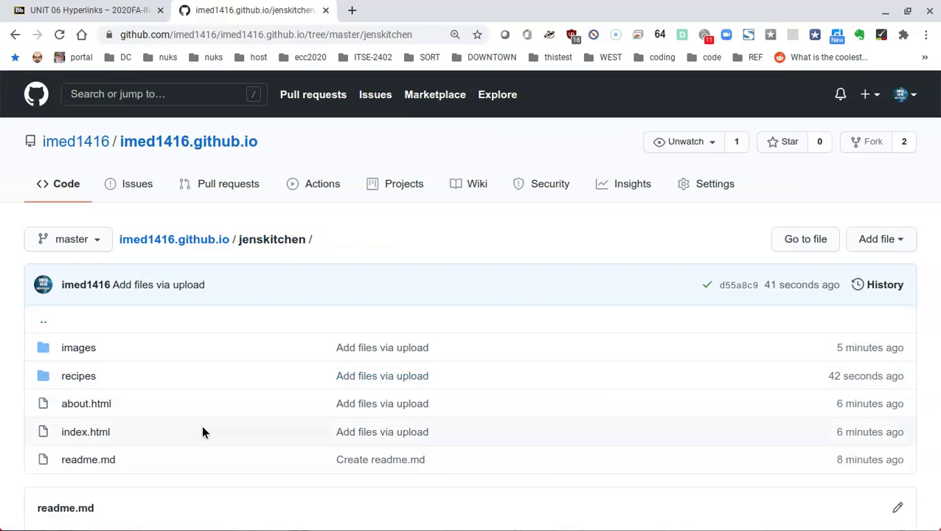